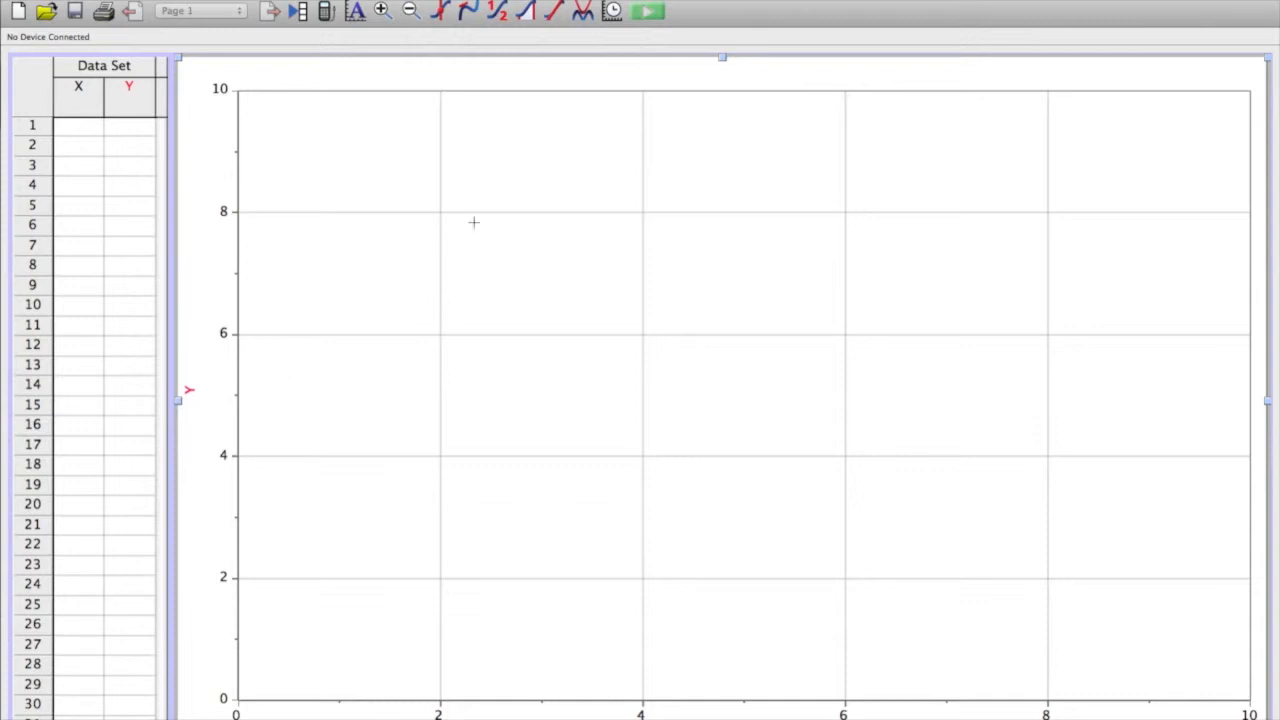
# Add a blank page titled "Video" after the current page
pyautogui.click(530, 0)
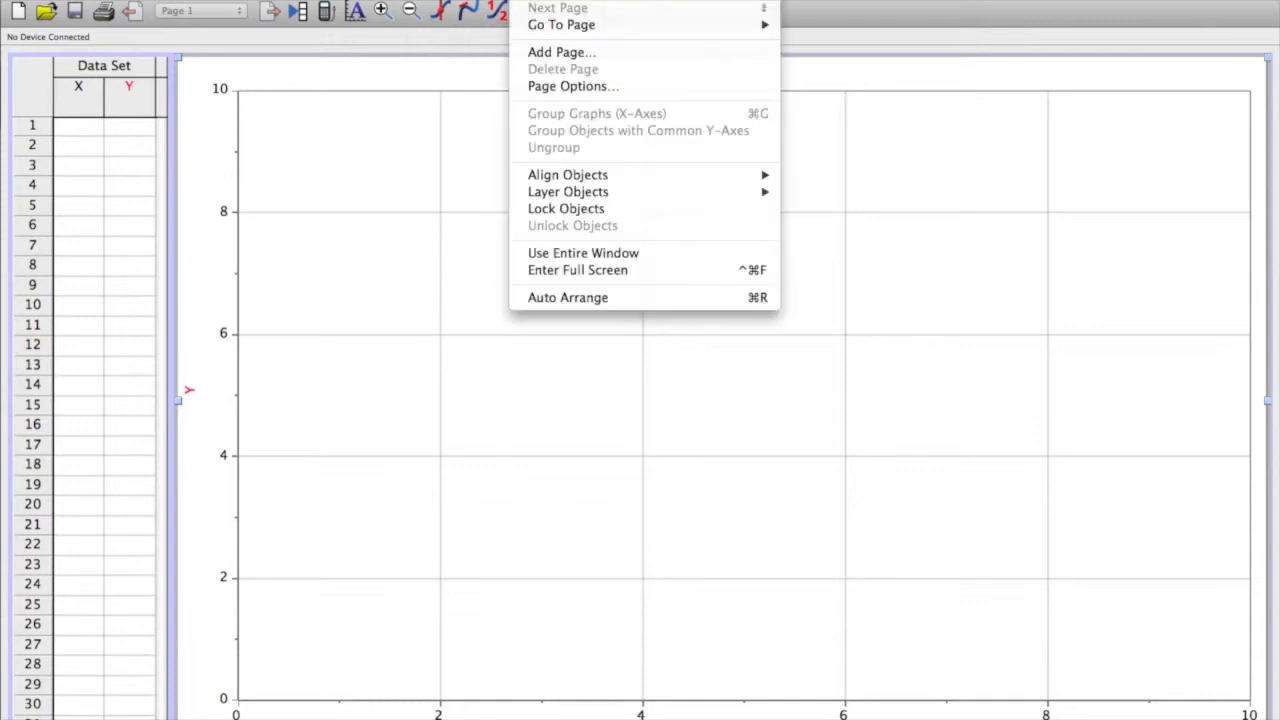
pyautogui.click(555, 55)
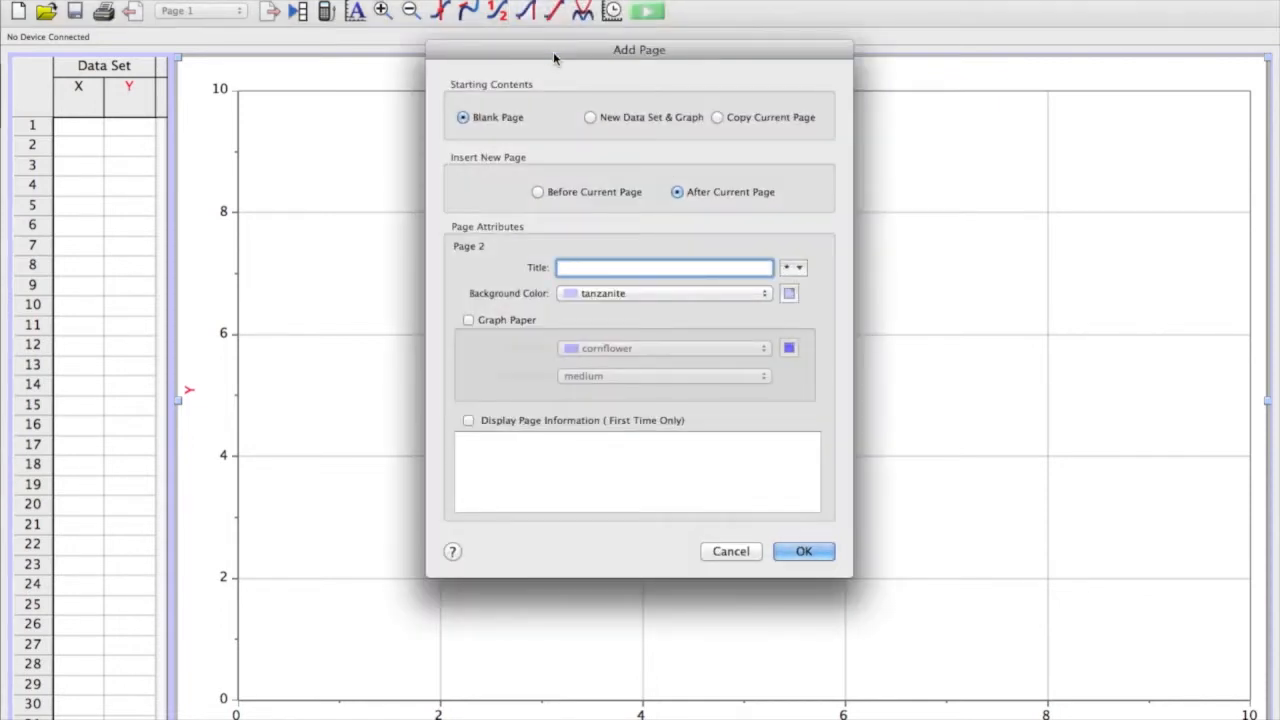
pyautogui.write('Video')
pyautogui.press('Return')
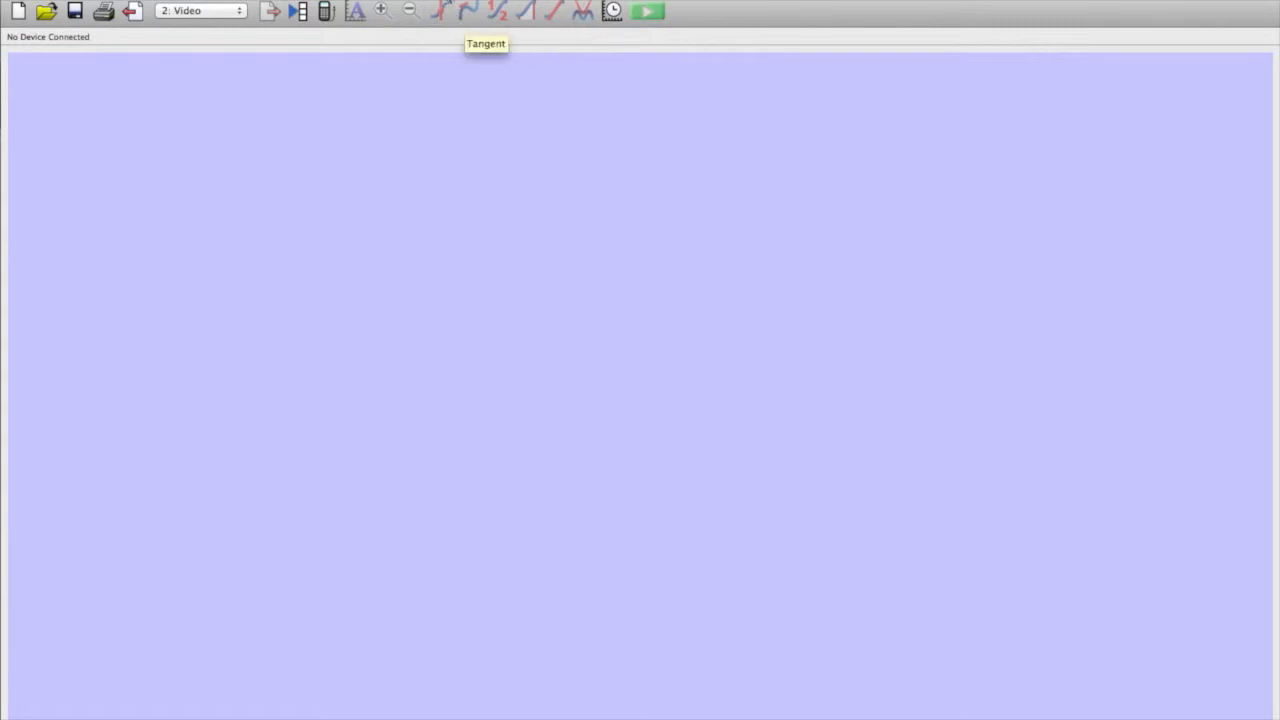
# Insert the movie "Constant v car.avi" from the Videos and Notes folder on the Video page
pyautogui.click(419, 0)
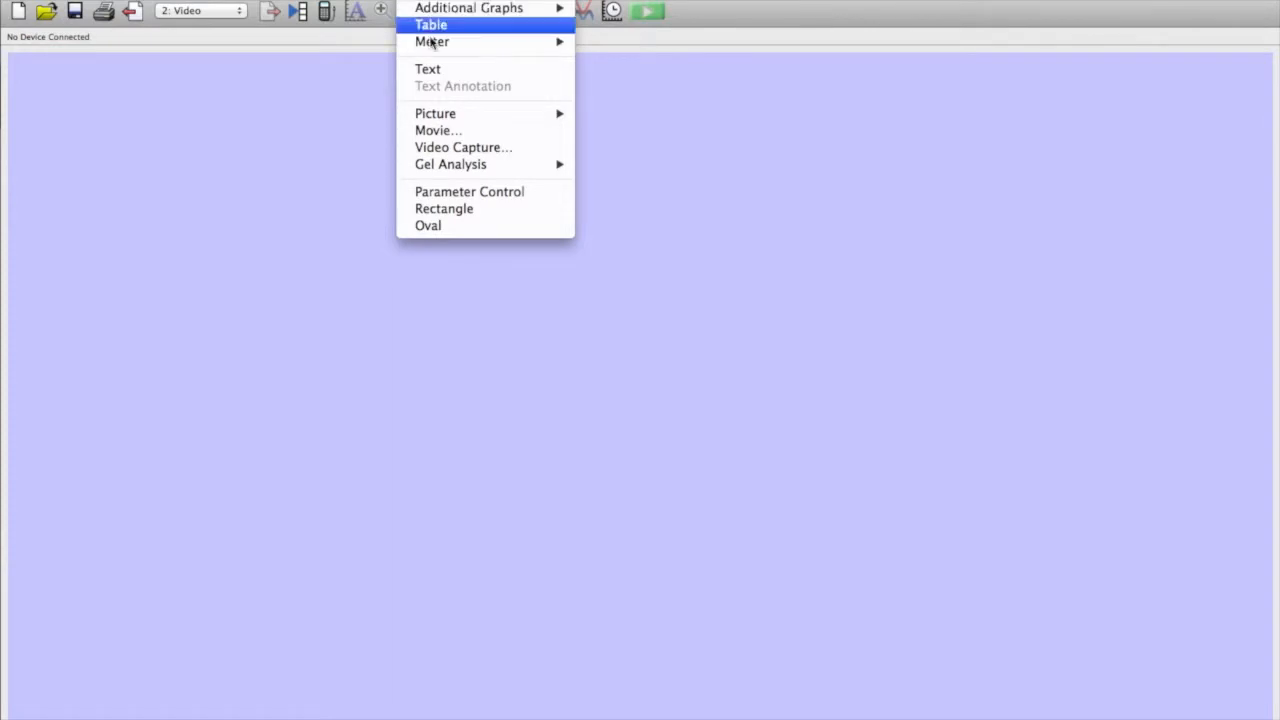
pyautogui.click(431, 131)
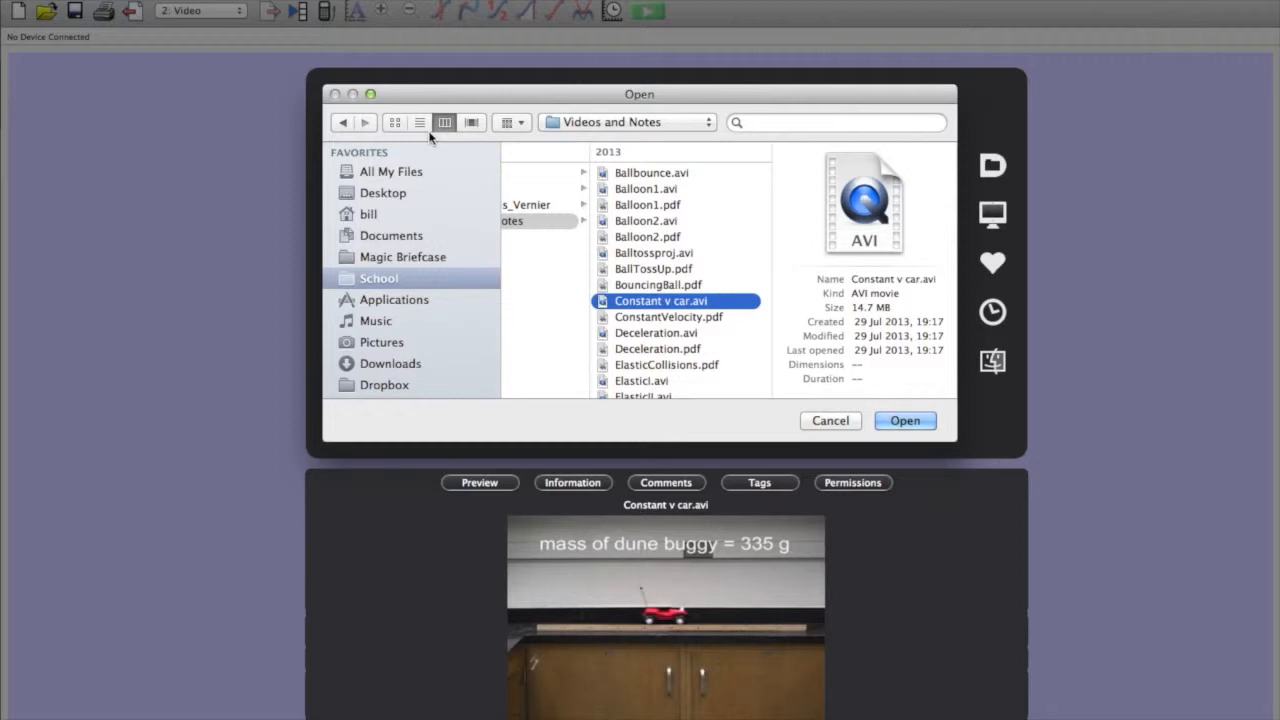
pyautogui.press('Return')
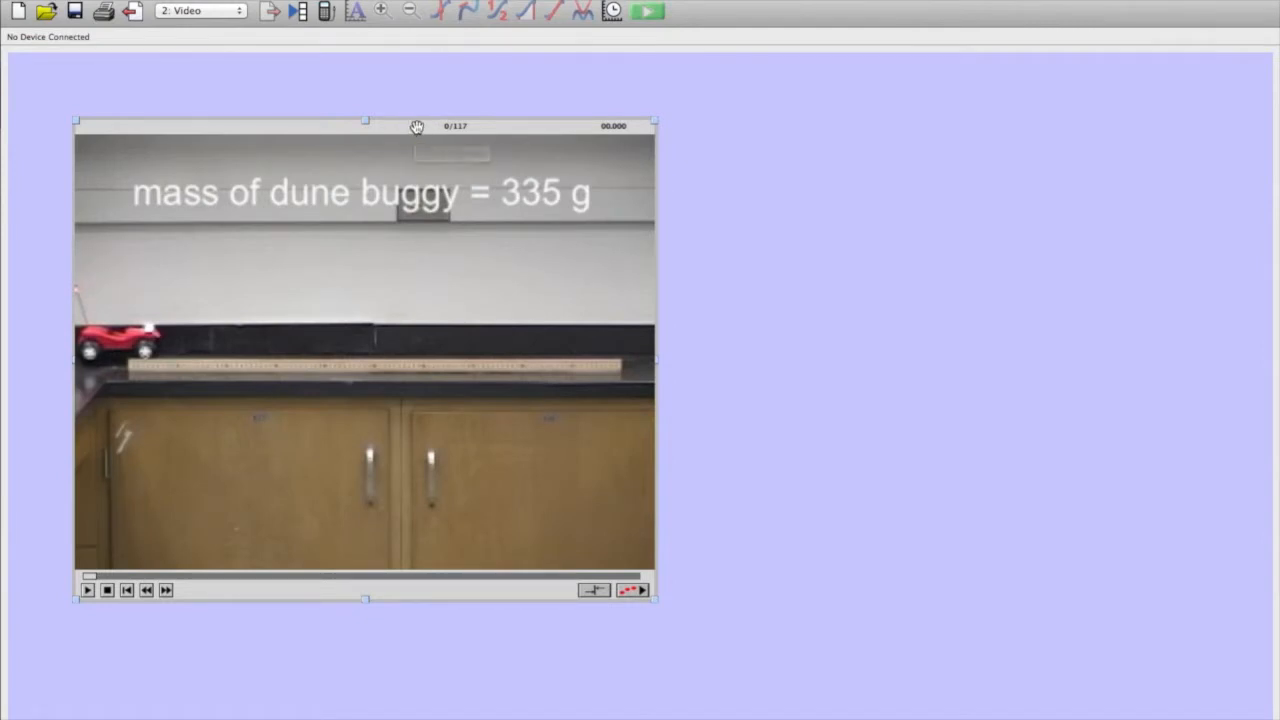
# Move the movie into the page's upper-left corner and enlarge it to fill the page height
pyautogui.moveTo(417, 127); pyautogui.dragTo(335, 47)
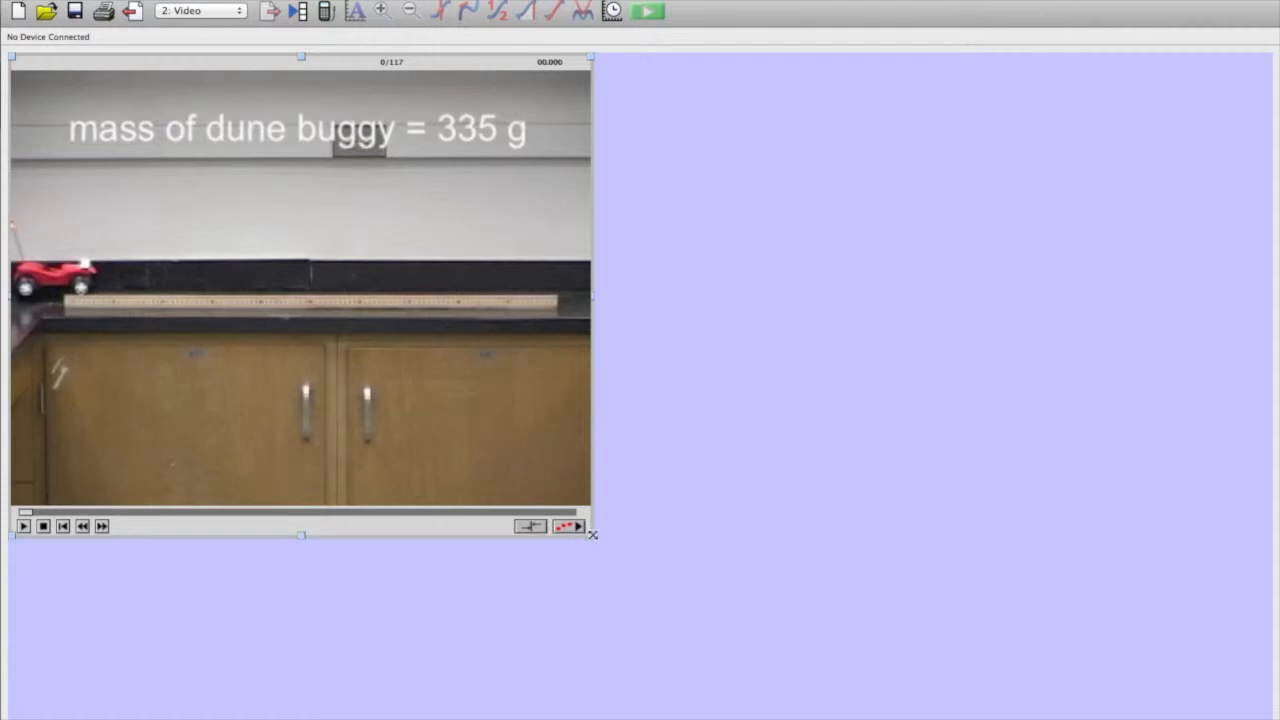
pyautogui.moveTo(593, 535); pyautogui.dragTo(884, 719)
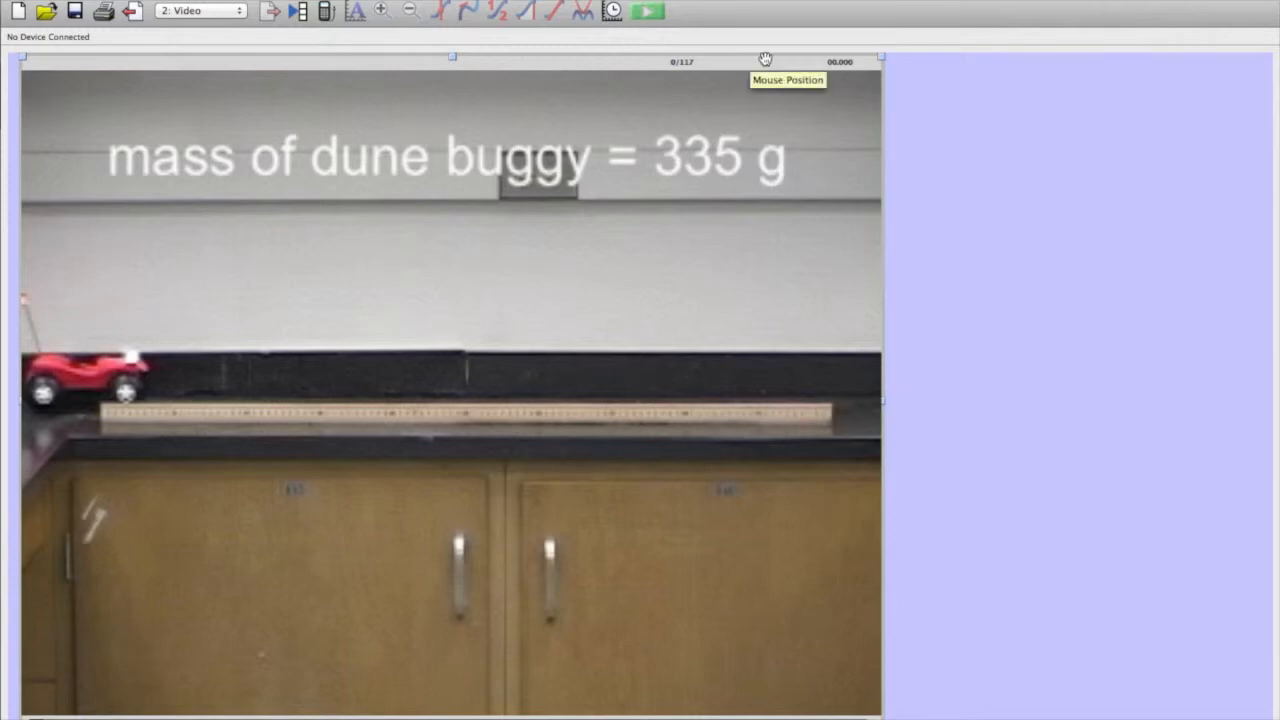
pyautogui.moveTo(765, 60); pyautogui.dragTo(746, 51)
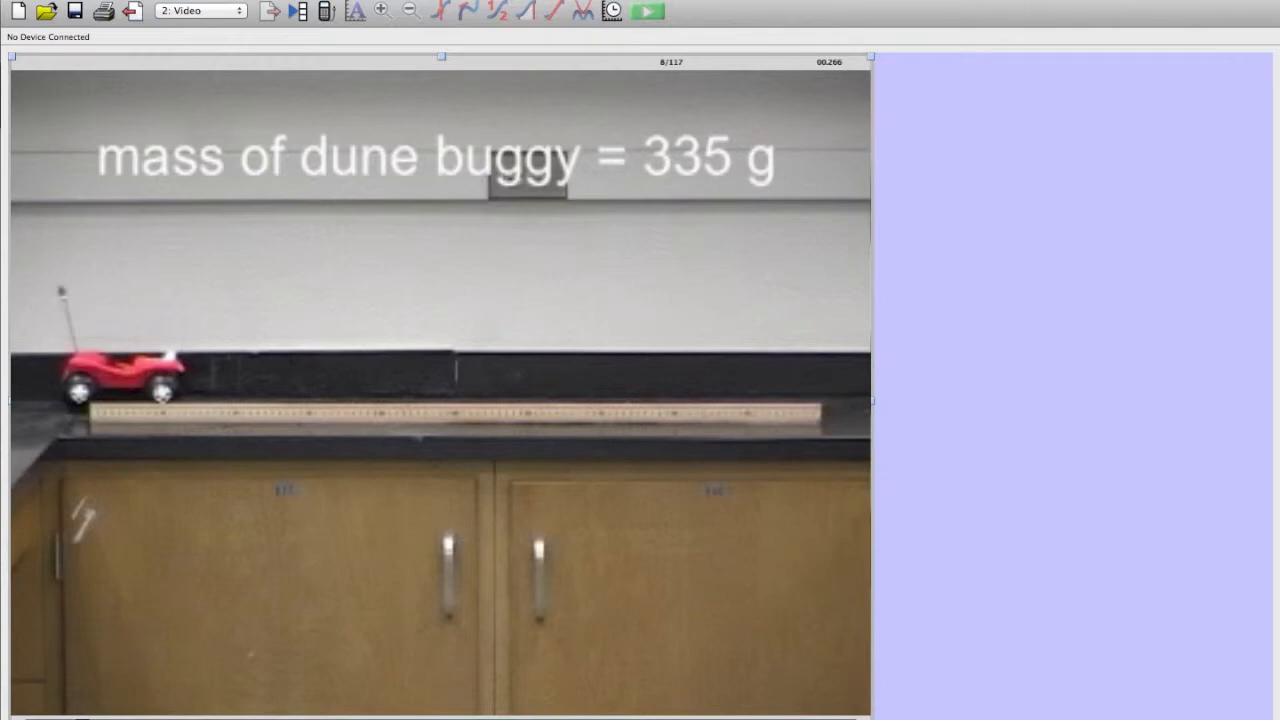
# Enable video analysis for the movie and set the coordinate origin on the hub of the car's front wheel
pyautogui.click(861, 717)
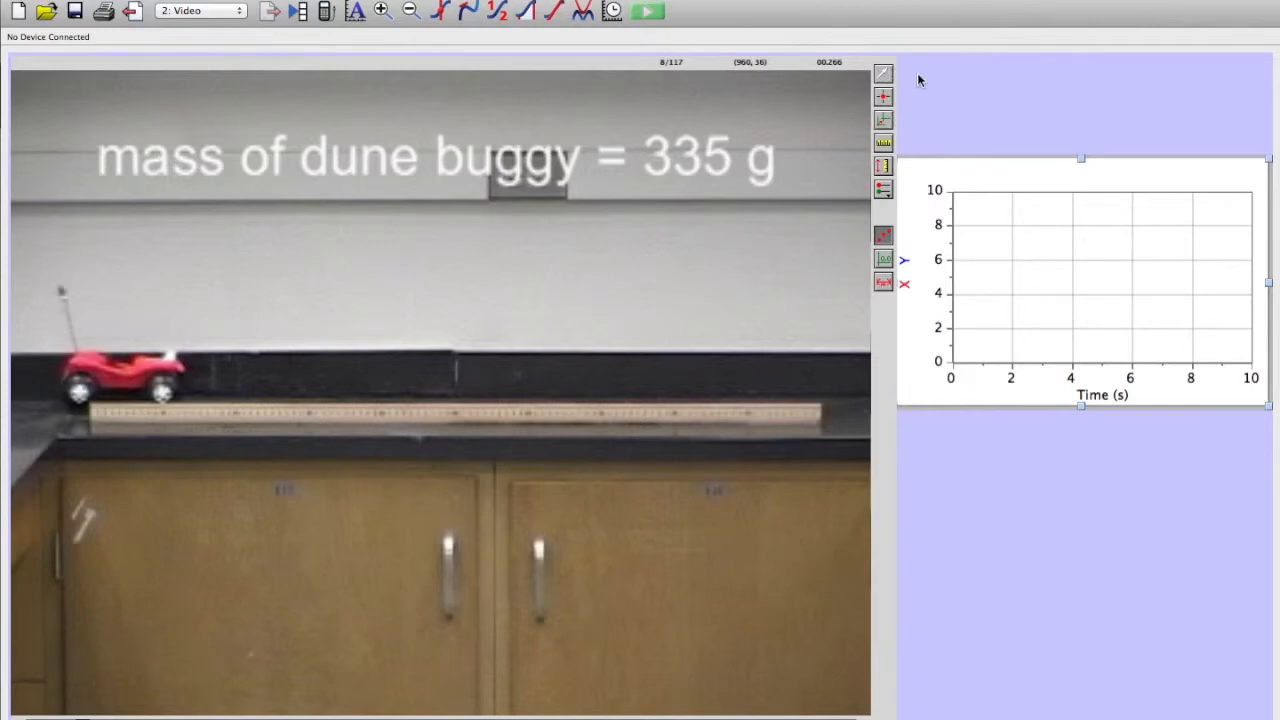
pyautogui.click(888, 125)
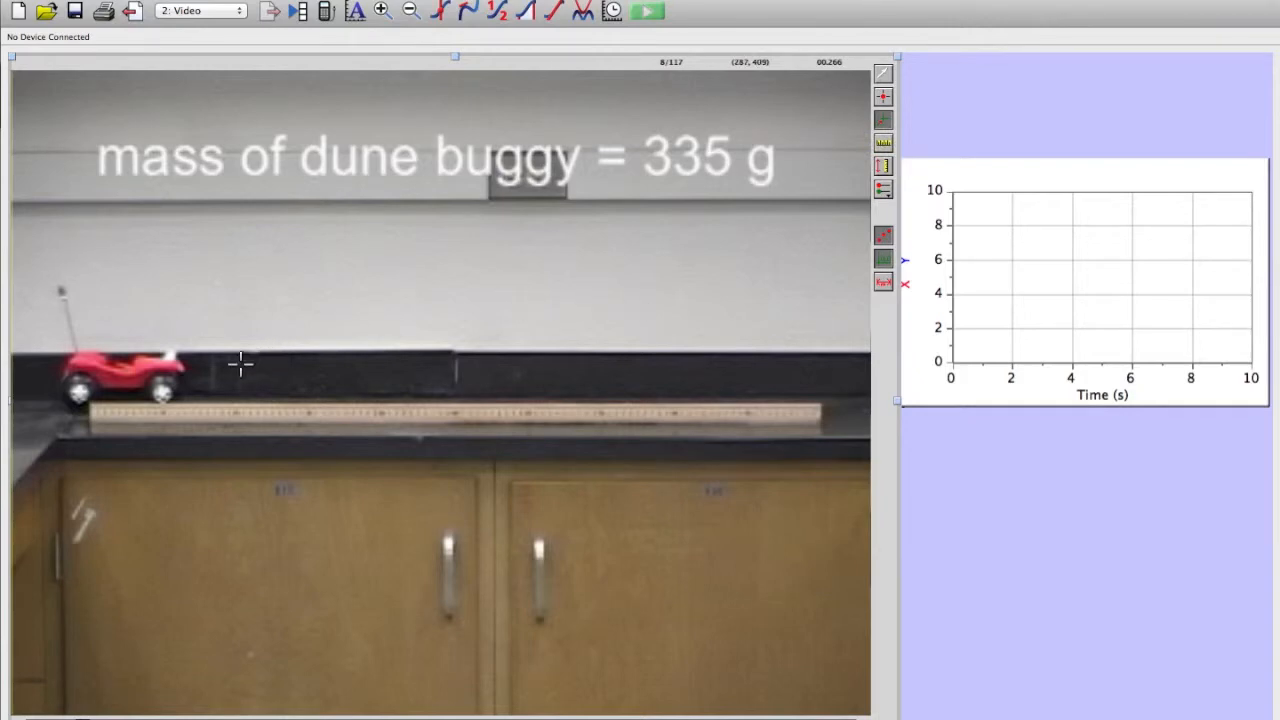
pyautogui.click(162, 393)
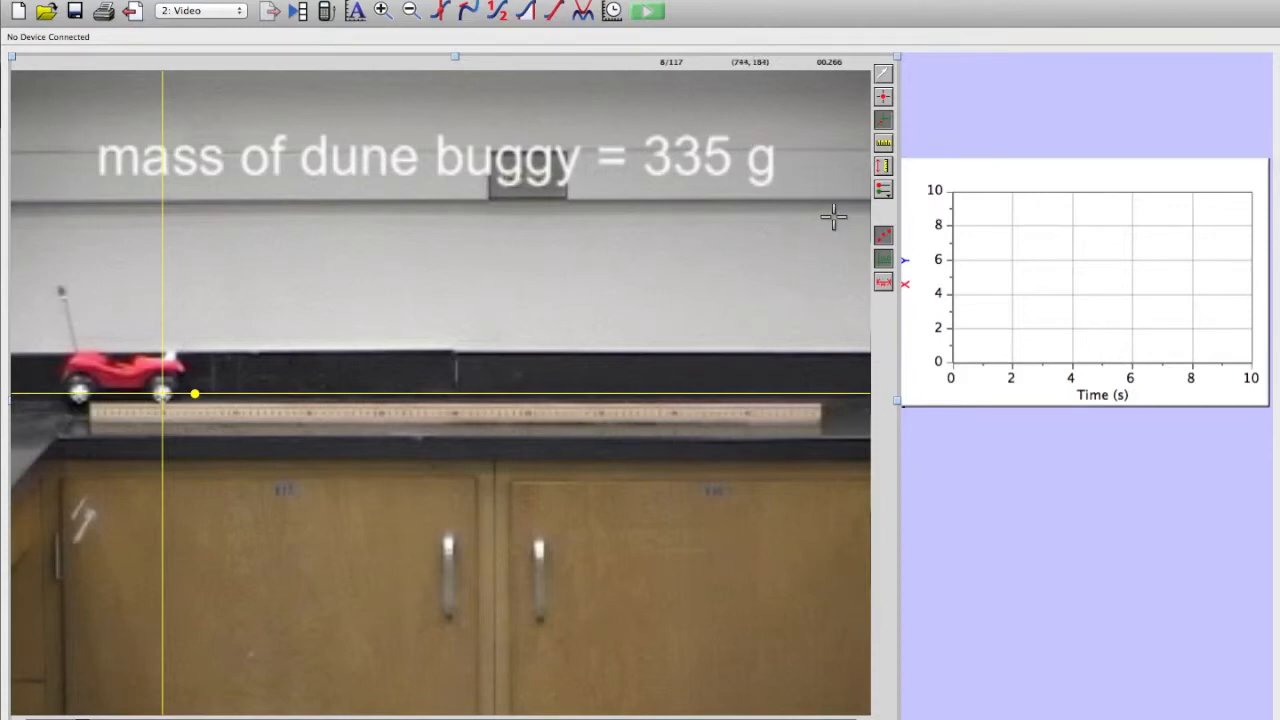
# Set the movie scale by tracing the full length of the metre stick as 1 m
pyautogui.click(882, 146)
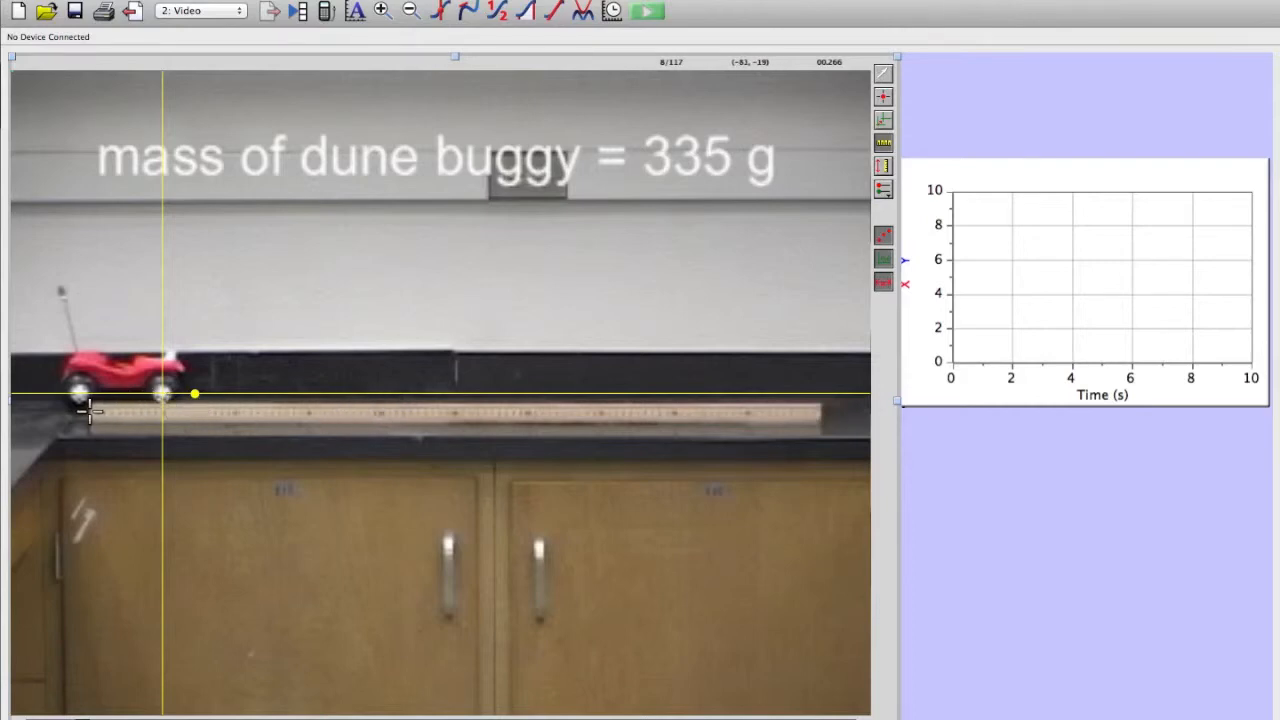
pyautogui.moveTo(89, 410); pyautogui.dragTo(820, 412)
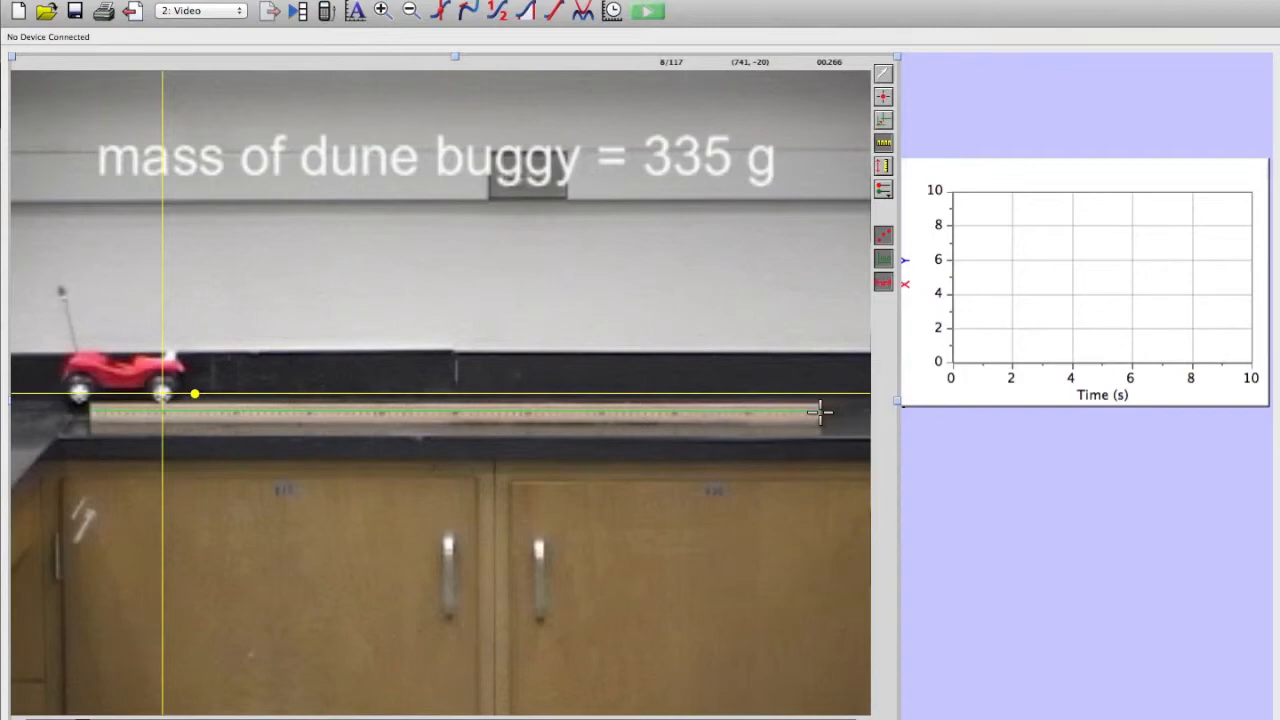
pyautogui.moveTo(820, 412); pyautogui.dragTo(820, 412)
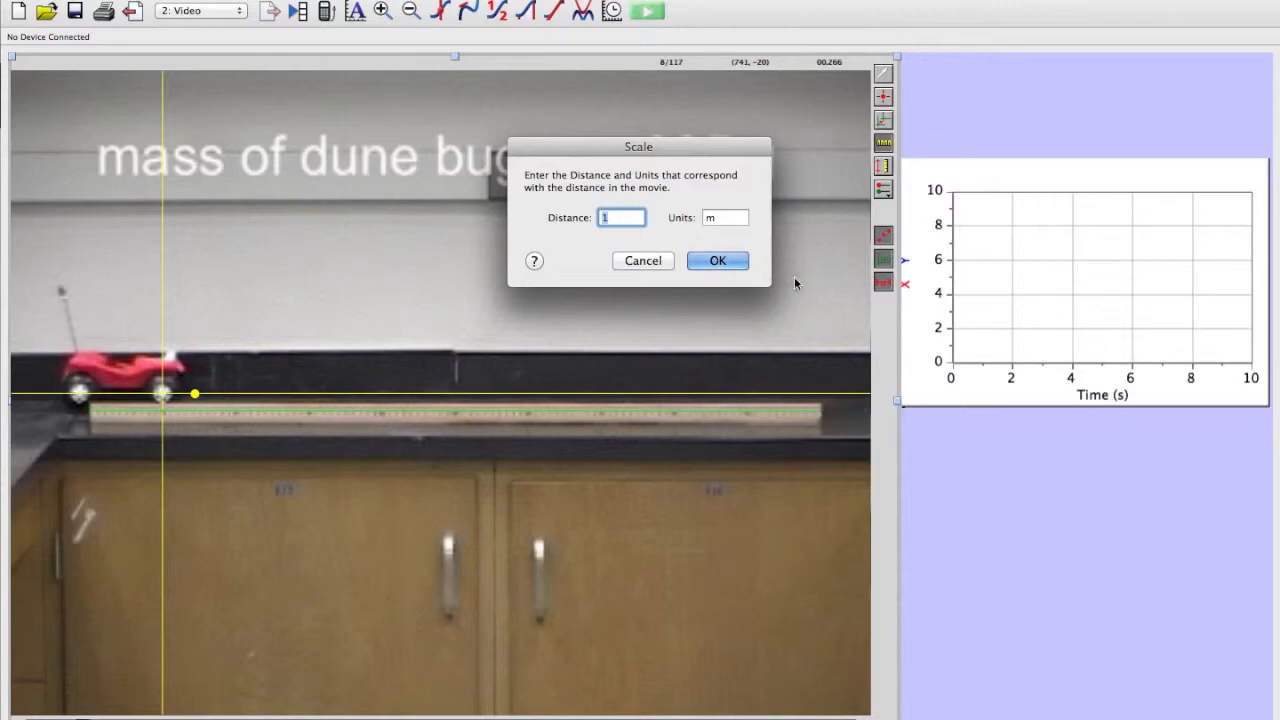
pyautogui.click(716, 260)
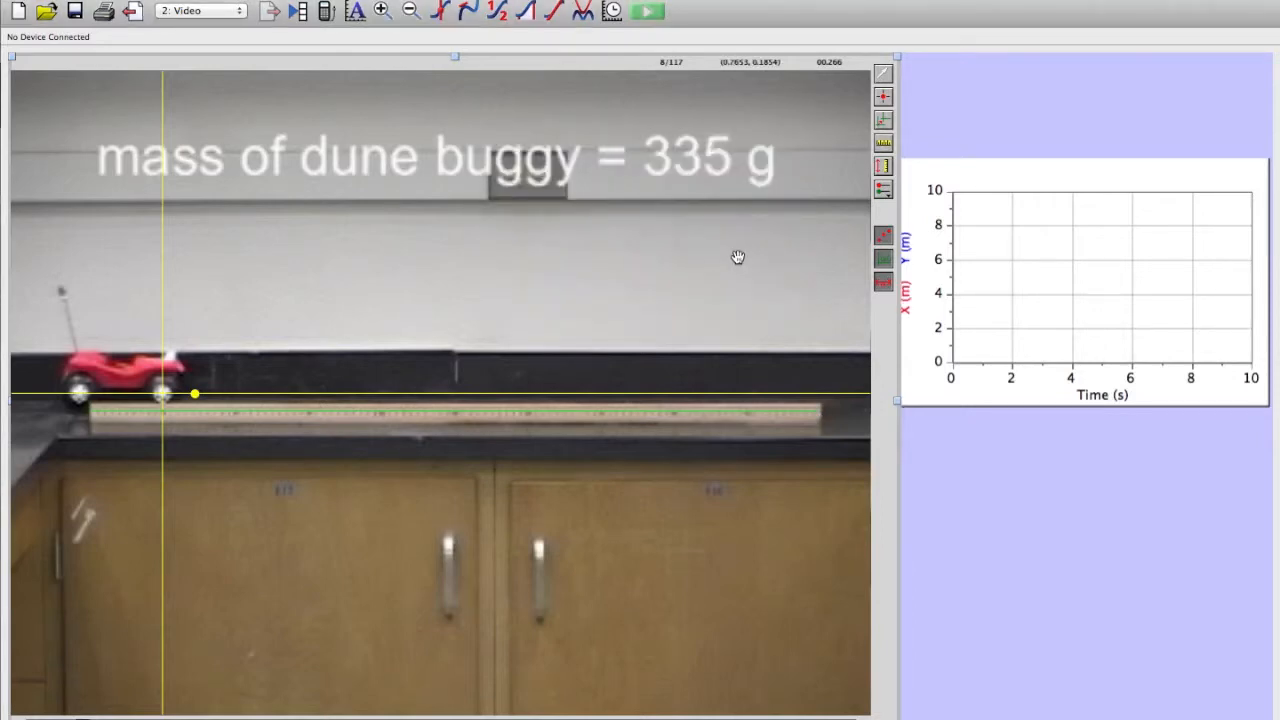
# Add the first two tracking points on the car's front wheel hub, in frames 8 and 12
pyautogui.click(884, 97)
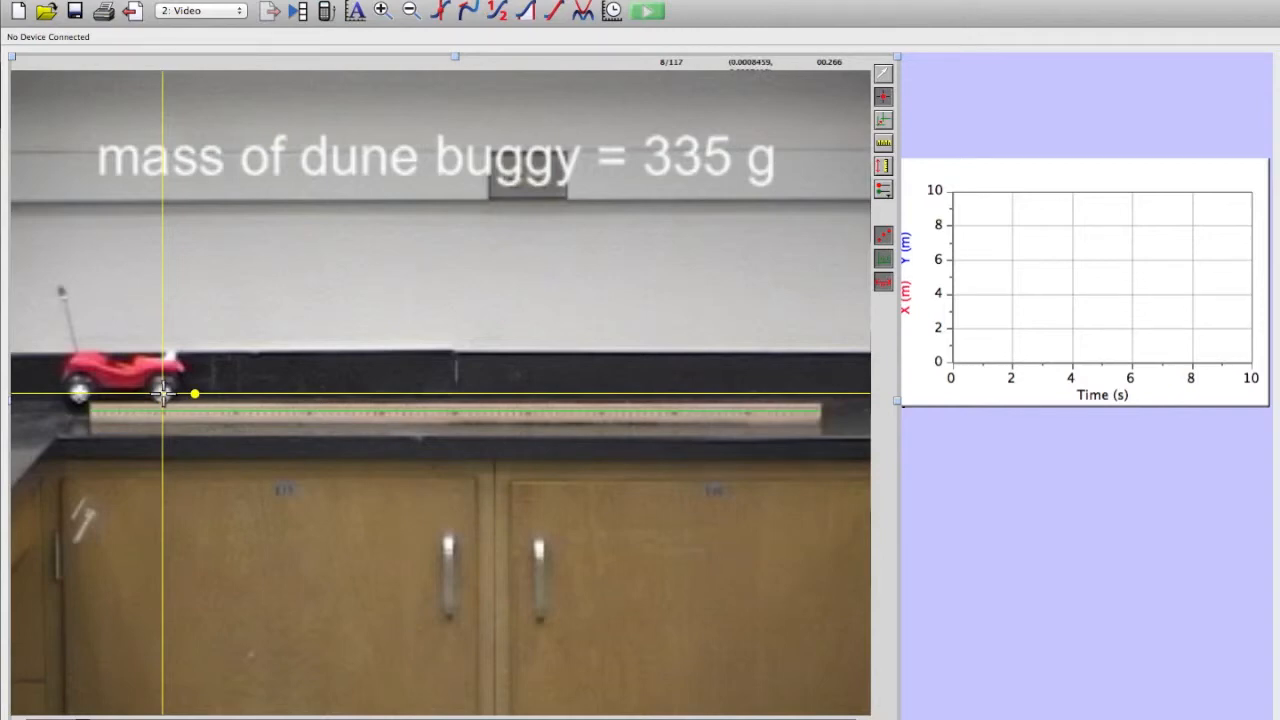
pyautogui.click(163, 393)
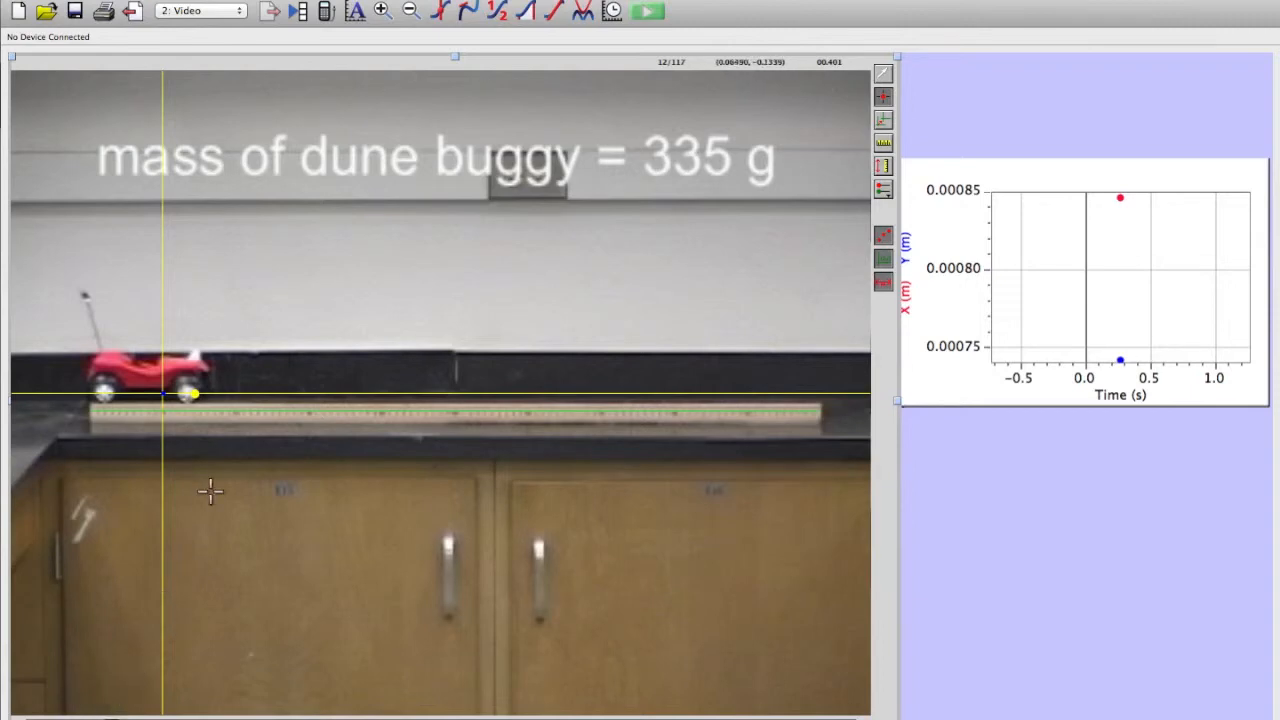
pyautogui.click(188, 392)
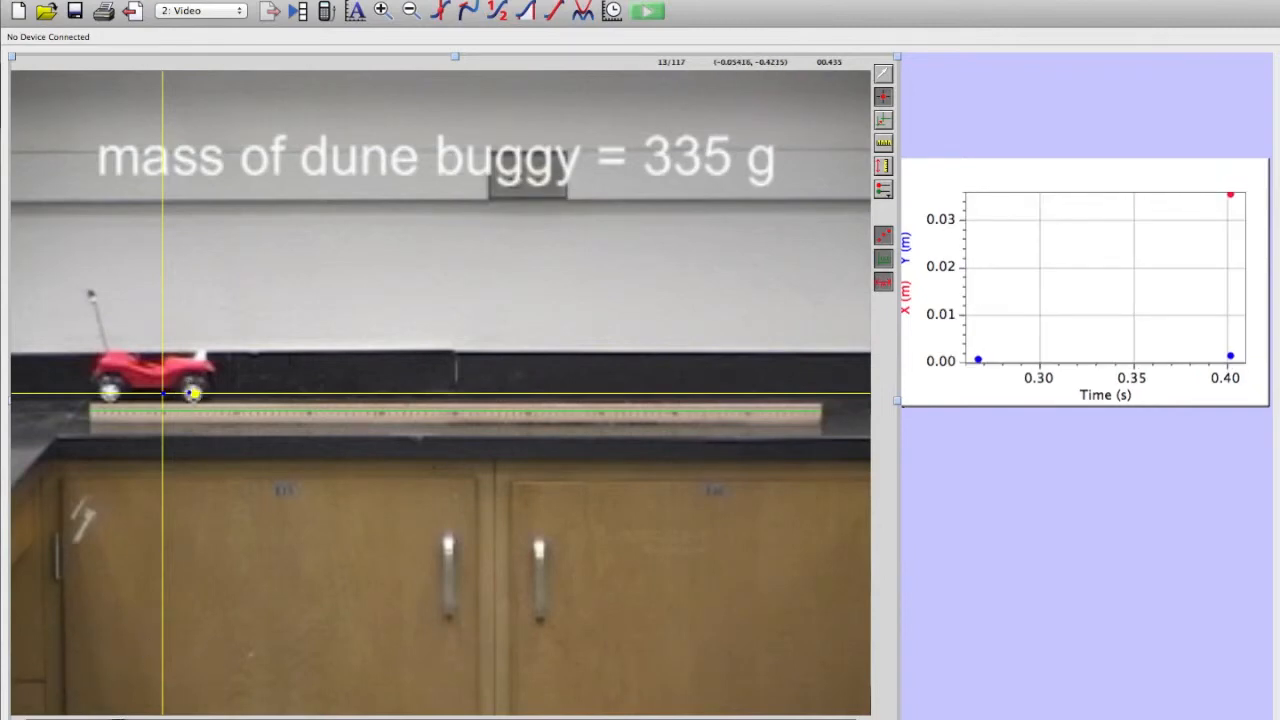
# Track the front wheel hub in every fourth frame from frame 16 to frame 112
pyautogui.click(125, 719)
pyautogui.click(125, 719)
pyautogui.click(125, 719)
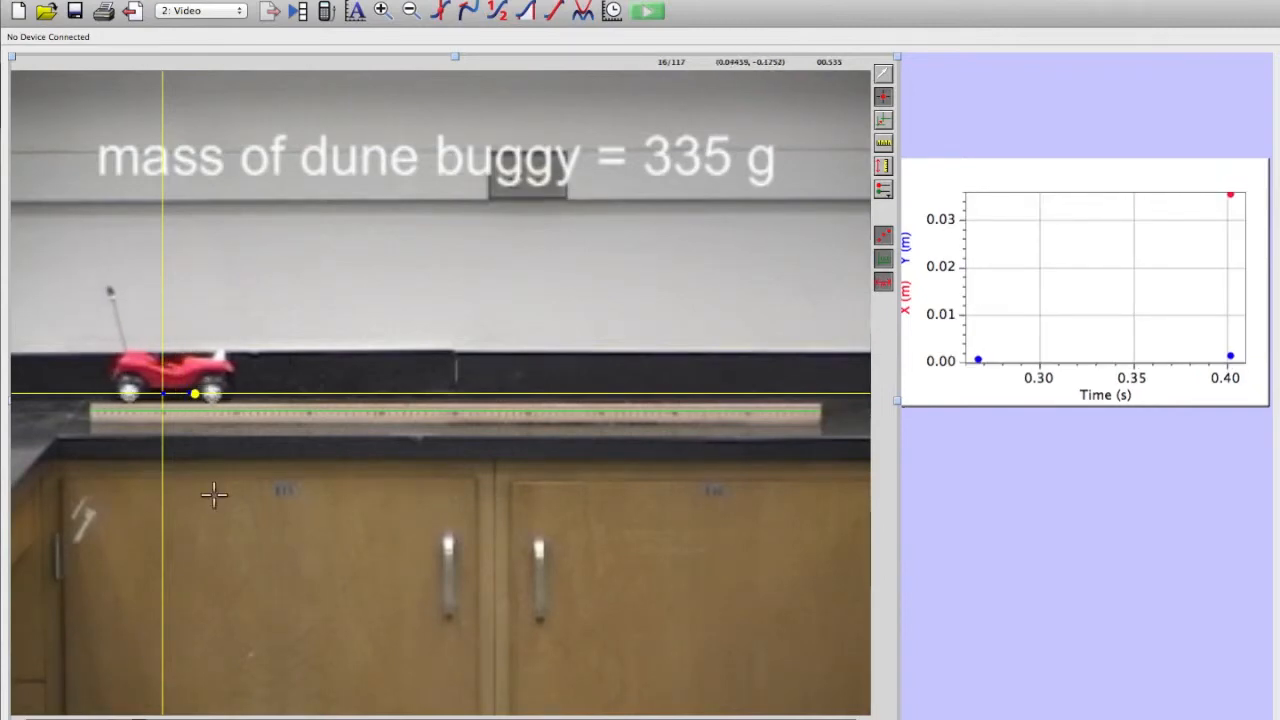
pyautogui.click(212, 392)
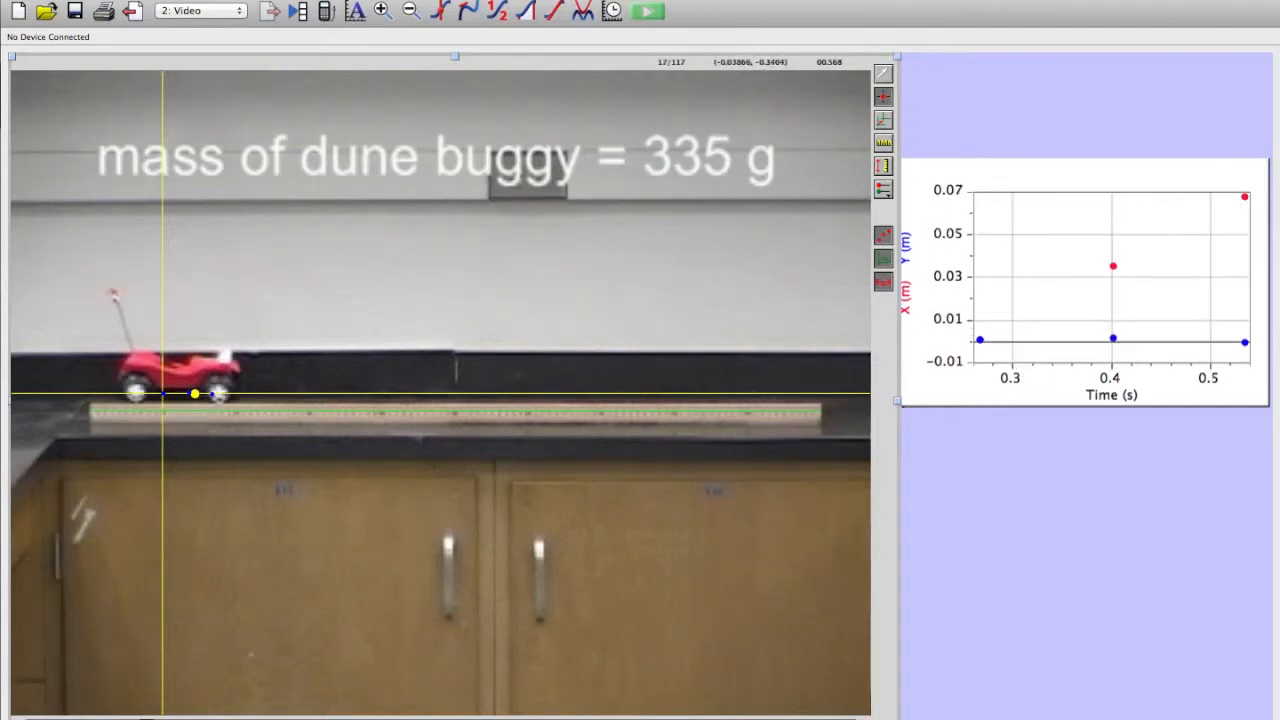
pyautogui.click(132, 719)
pyautogui.click(132, 719)
pyautogui.click(132, 719)
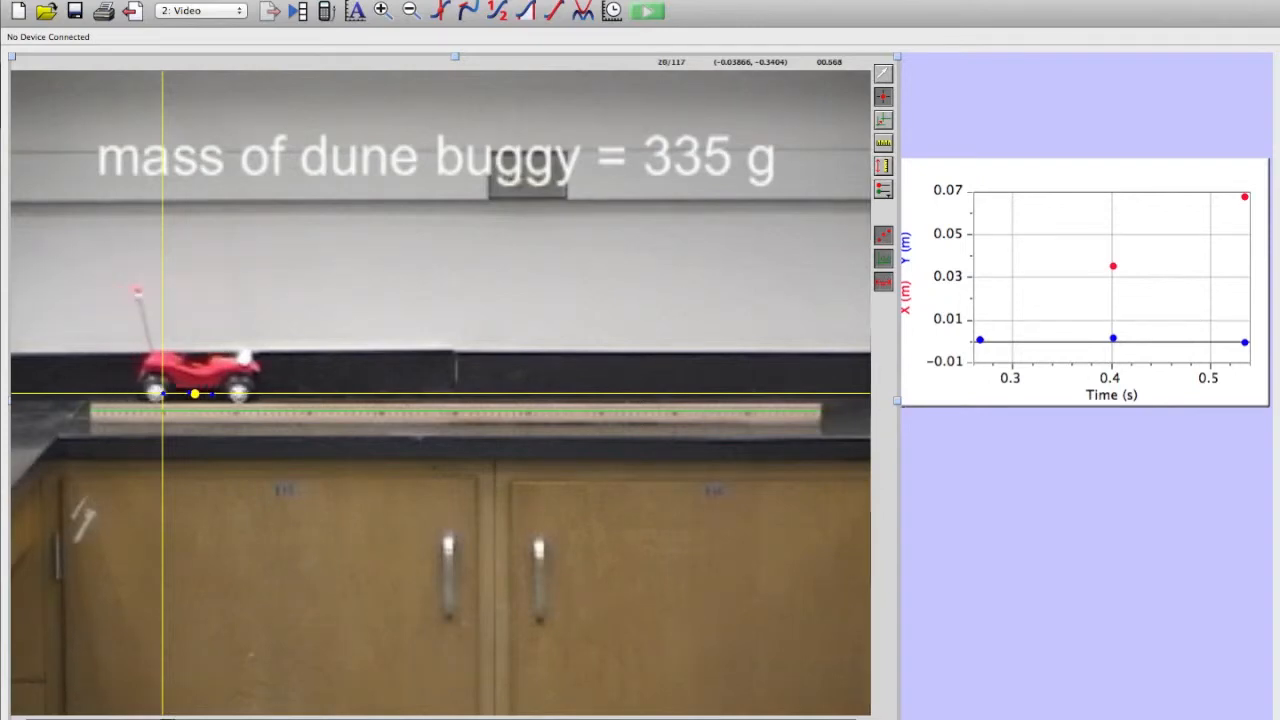
pyautogui.click(240, 392)
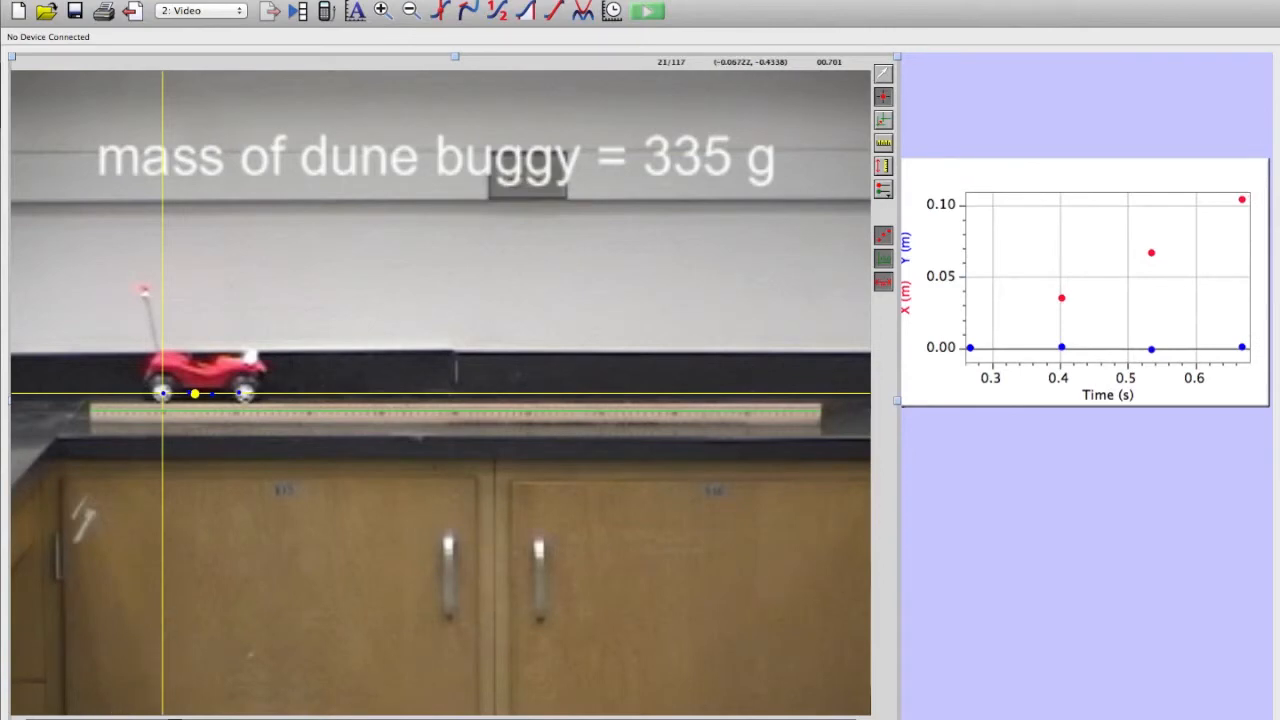
pyautogui.click(132, 719)
pyautogui.click(132, 719)
pyautogui.click(132, 719)
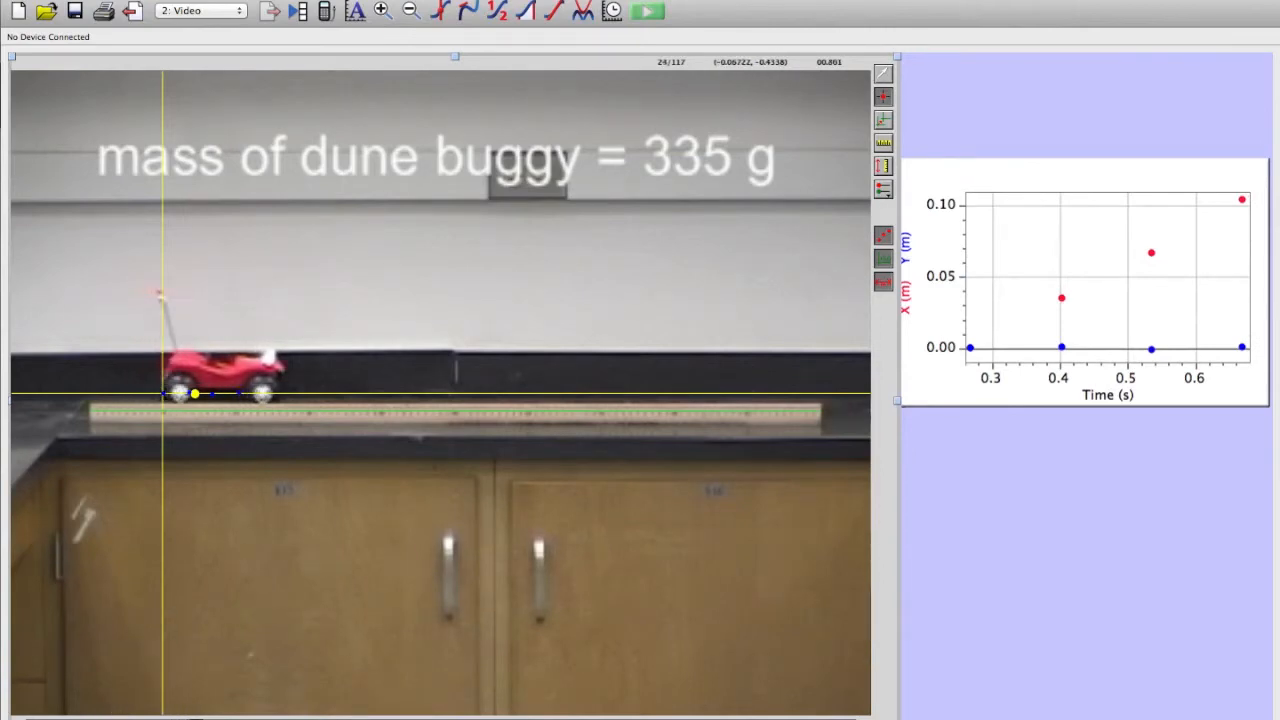
pyautogui.click(261, 393)
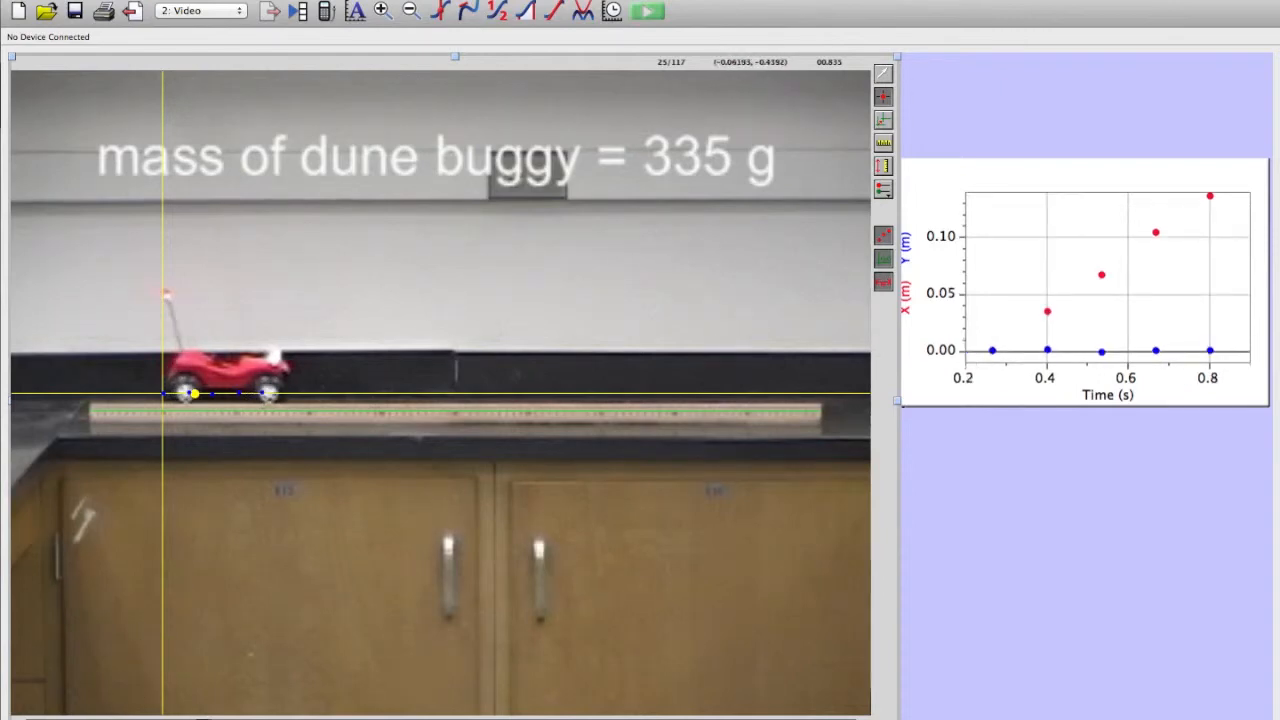
pyautogui.click(126, 719)
pyautogui.click(126, 719)
pyautogui.click(126, 719)
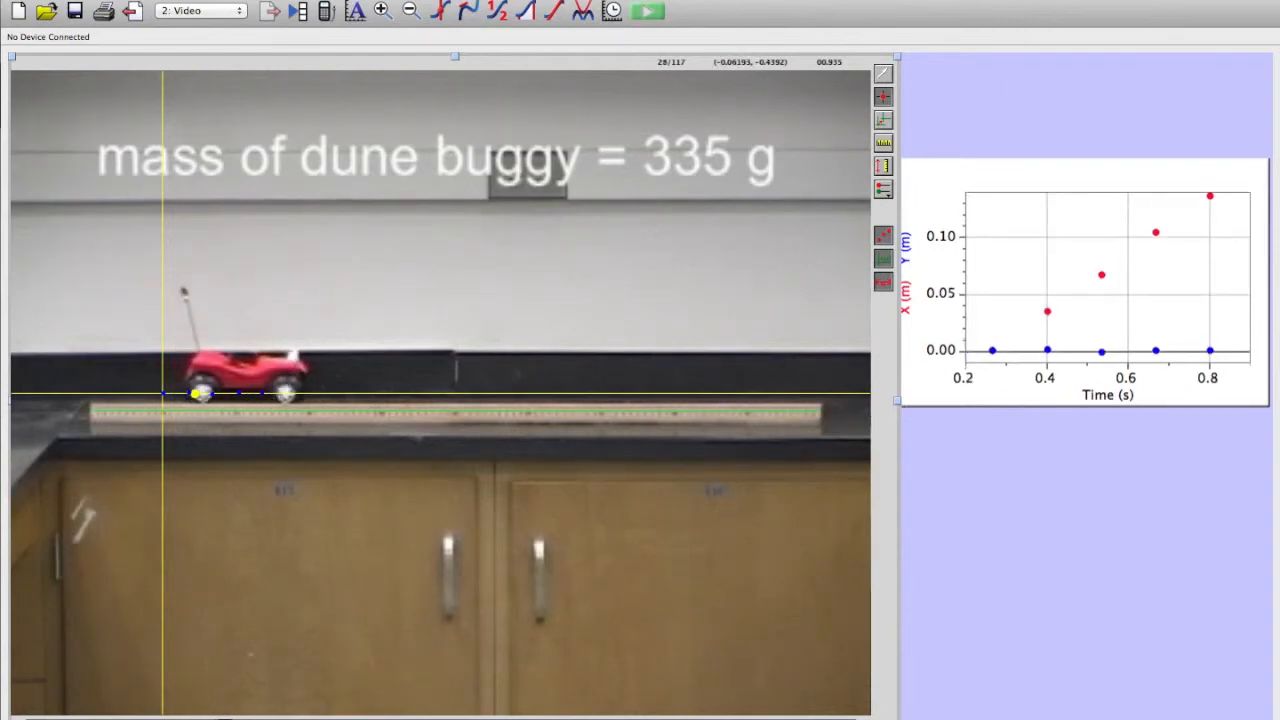
pyautogui.click(286, 393)
pyautogui.click(310, 393)
pyautogui.click(335, 393)
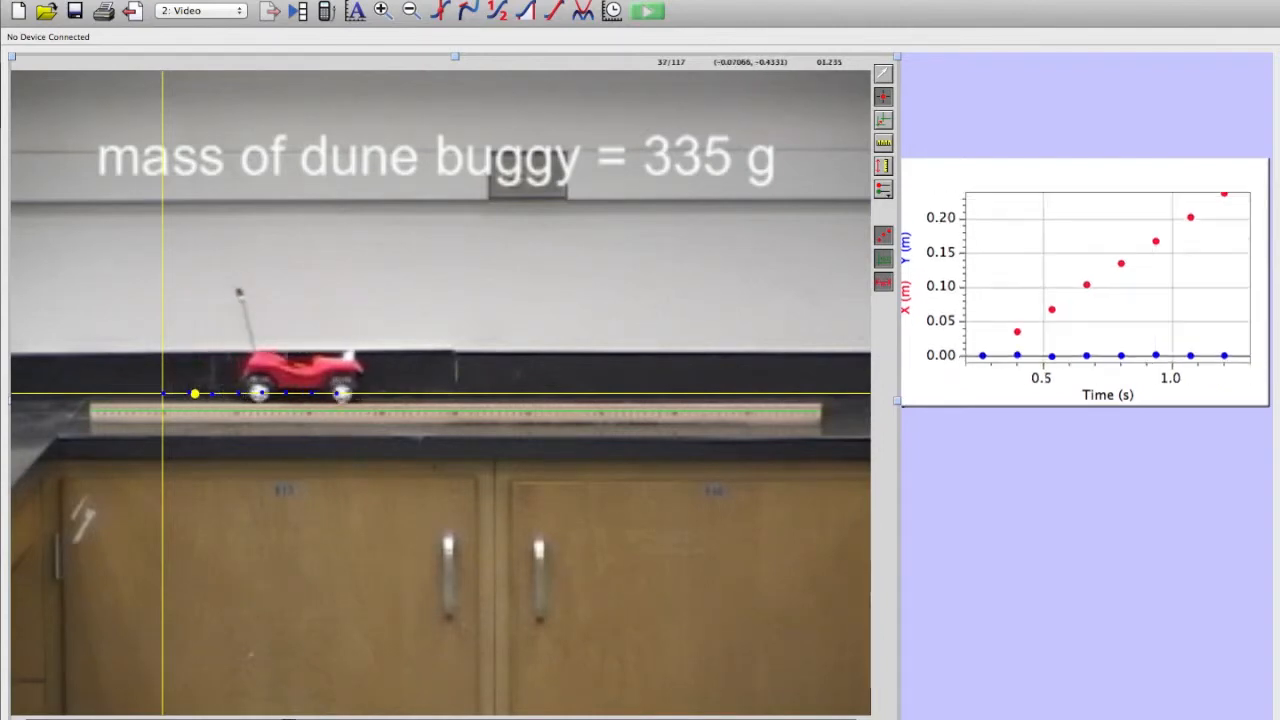
pyautogui.click(360, 393)
pyautogui.click(385, 393)
pyautogui.click(410, 393)
pyautogui.click(435, 393)
pyautogui.click(460, 393)
pyautogui.click(486, 393)
pyautogui.click(511, 393)
pyautogui.click(536, 393)
pyautogui.click(561, 393)
pyautogui.click(586, 393)
pyautogui.click(611, 393)
pyautogui.click(636, 393)
pyautogui.click(661, 393)
pyautogui.click(686, 393)
pyautogui.click(711, 393)
pyautogui.click(736, 393)
pyautogui.click(760, 393)
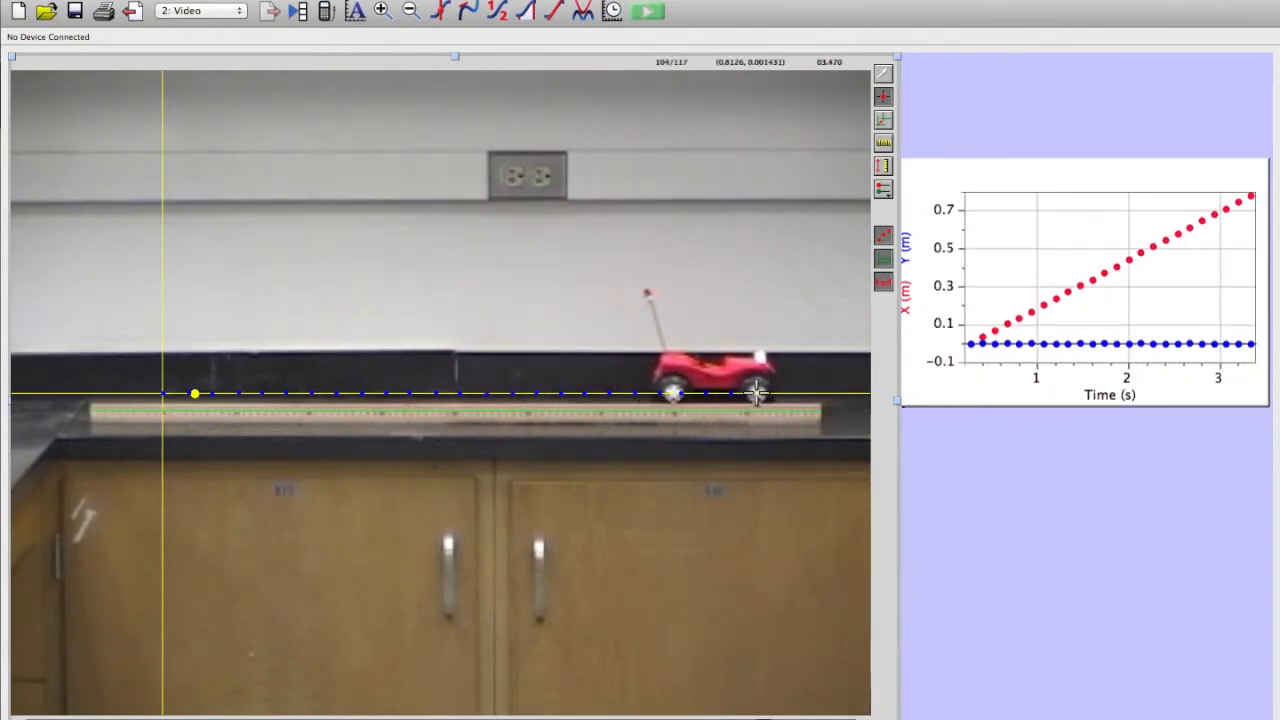
pyautogui.click(757, 393)
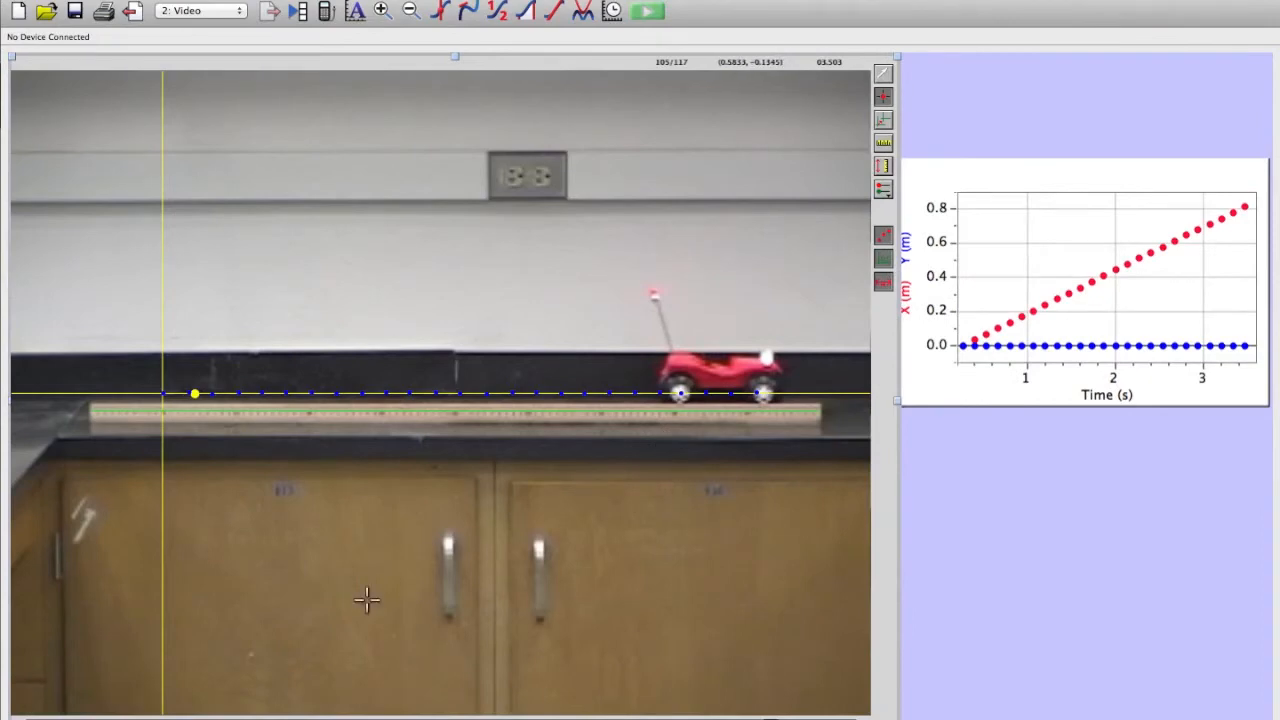
pyautogui.click(157, 719)
pyautogui.click(157, 719)
pyautogui.click(157, 719)
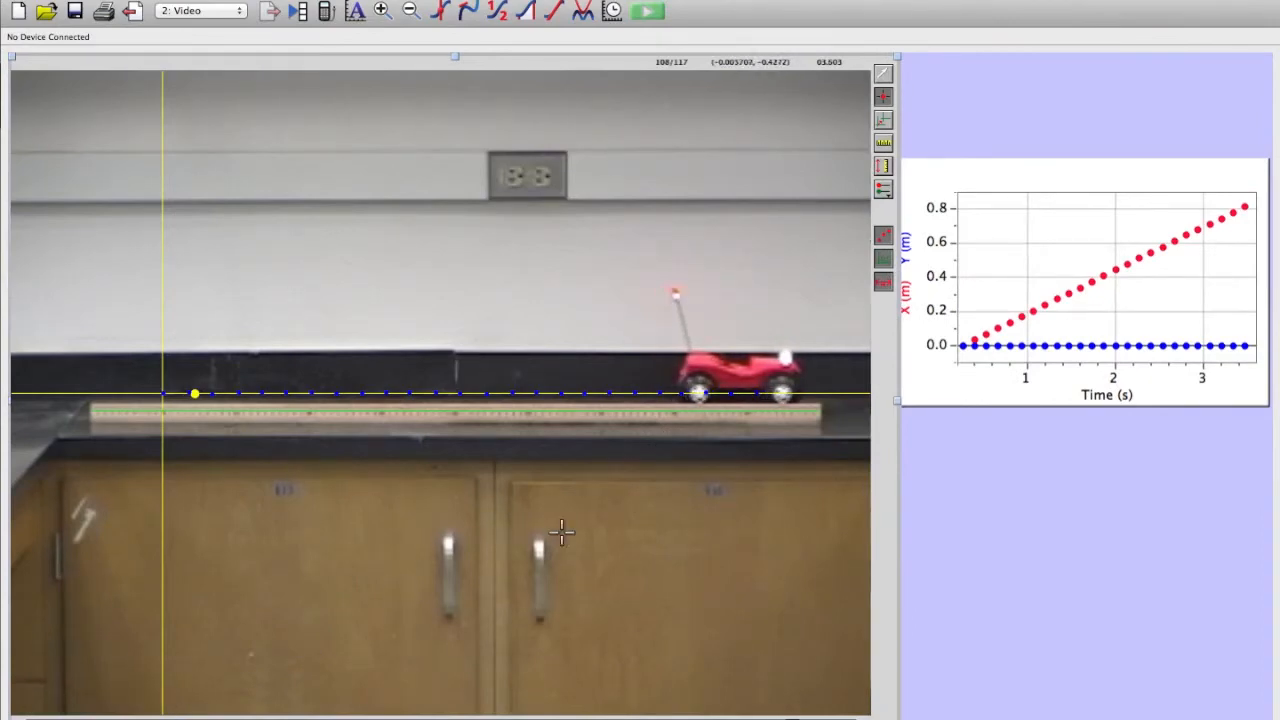
pyautogui.click(783, 392)
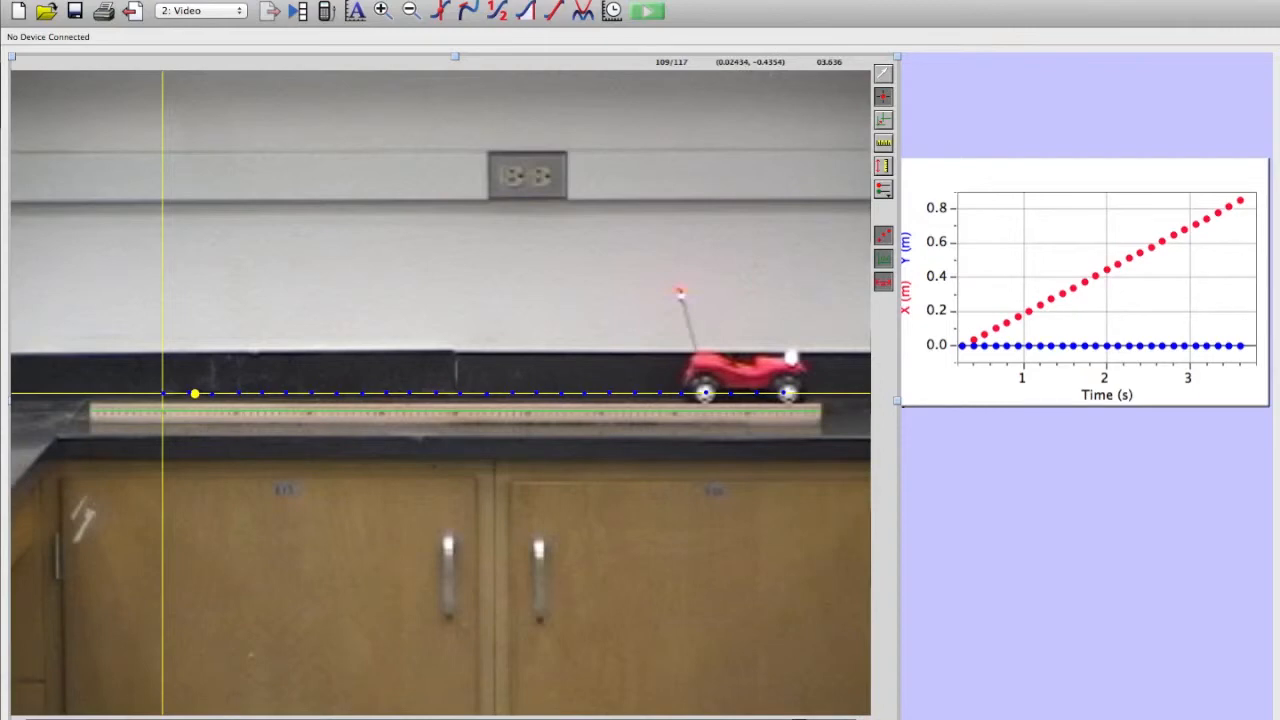
pyautogui.tripleClick(182, 719)
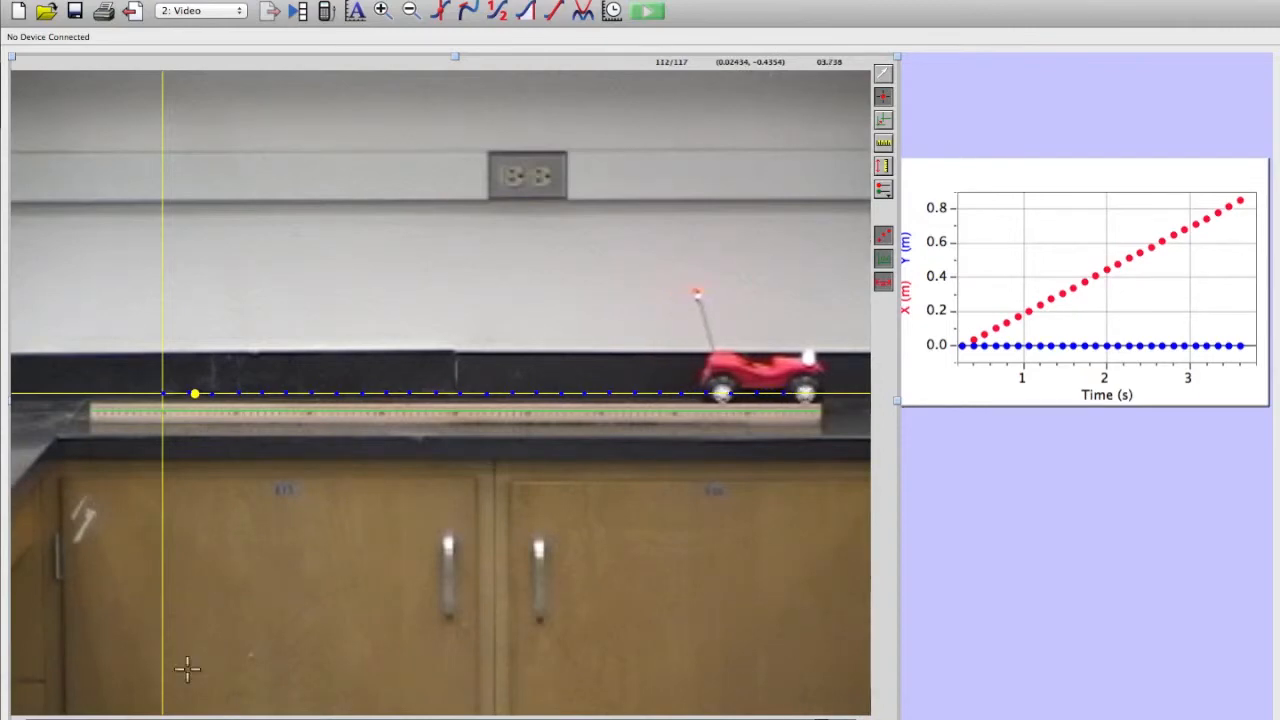
pyautogui.click(806, 393)
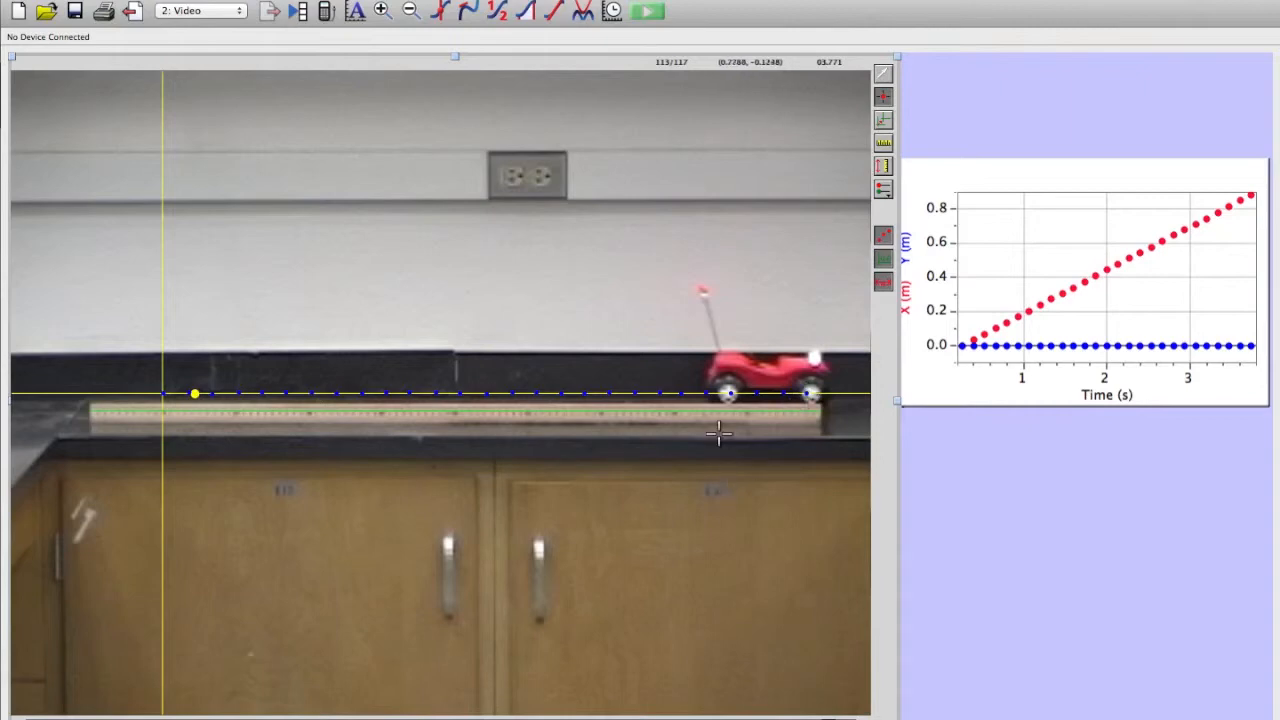
# Return to Page 1 and select the row 14 Vx cell in the VideoAnalysis data table
pyautogui.click(133, 12)
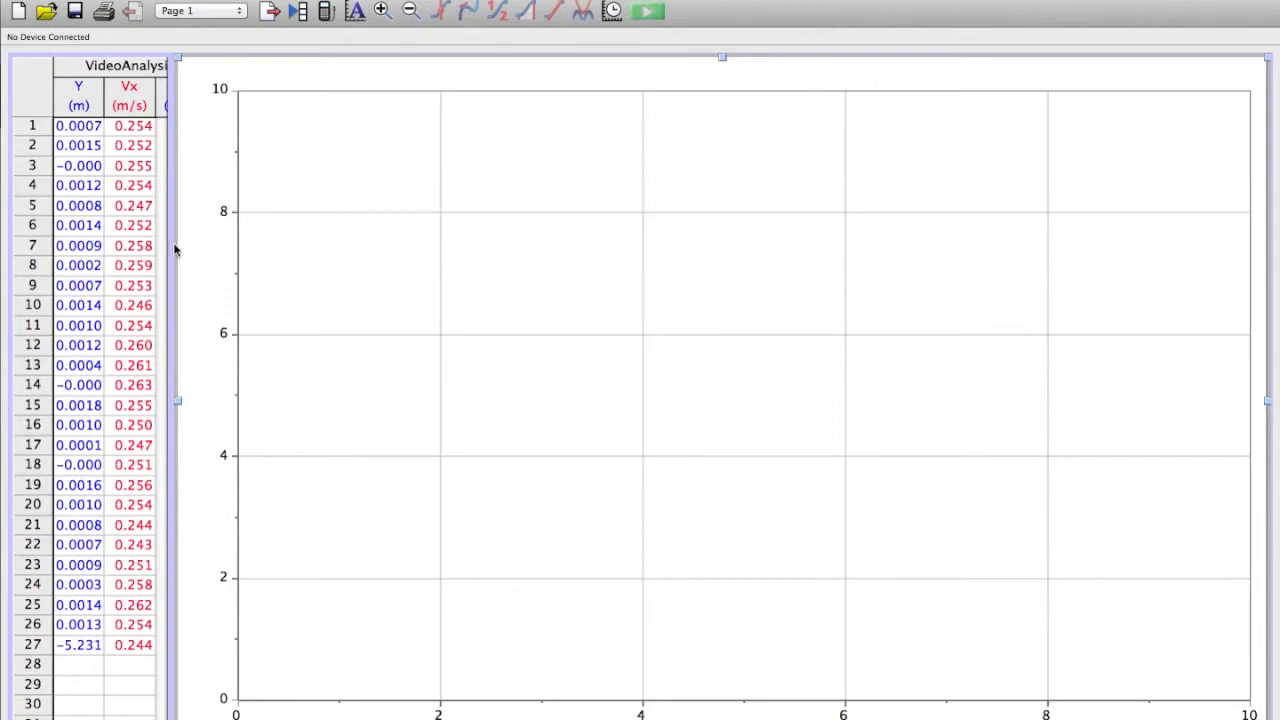
pyautogui.click(112, 390)
pyautogui.click(113, 385)
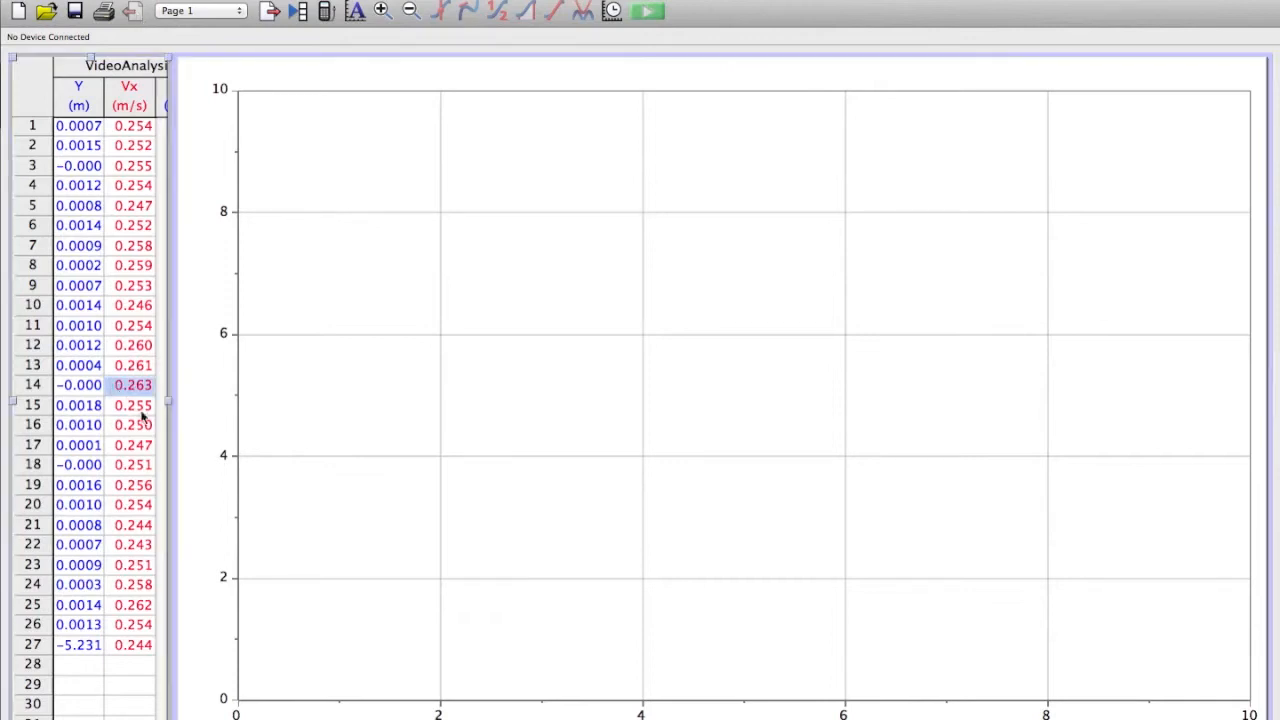
# Widen the VideoAnalysis data table on Page 1 so the columns from Time through Vy are shown
pyautogui.moveTo(167, 401); pyautogui.dragTo(314, 398)
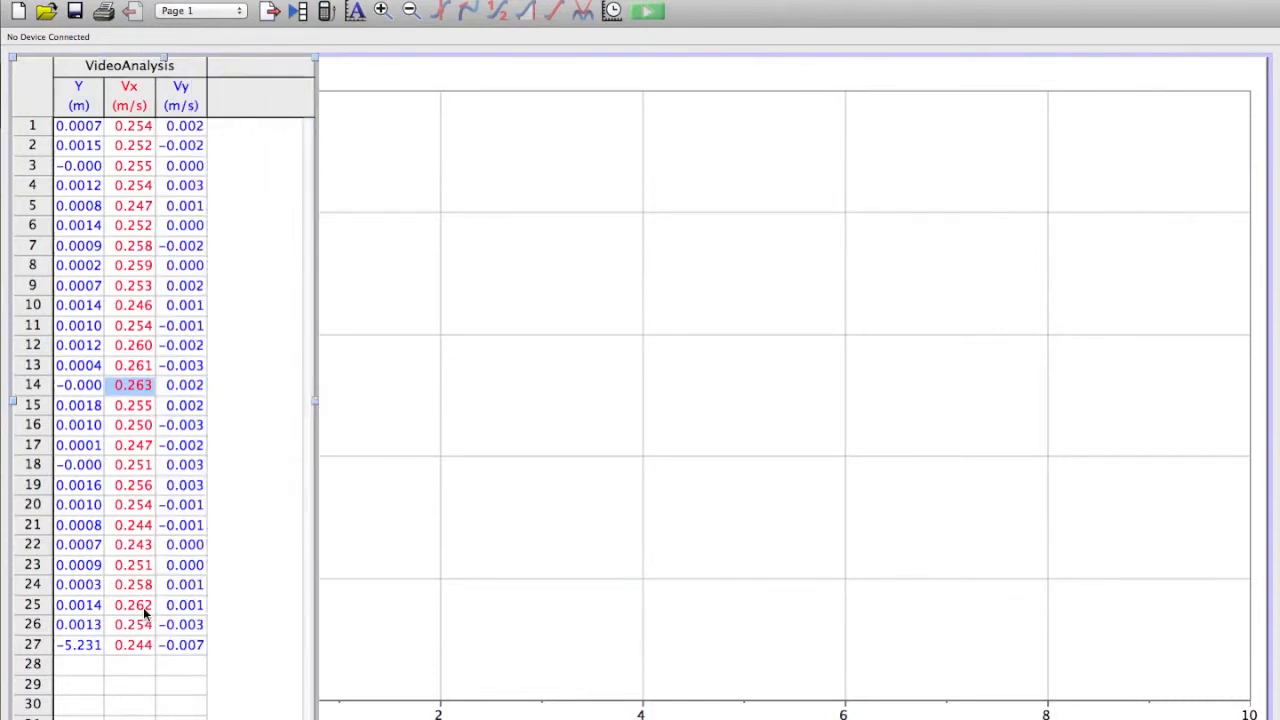
pyautogui.hscroll(-3, 143, 607)
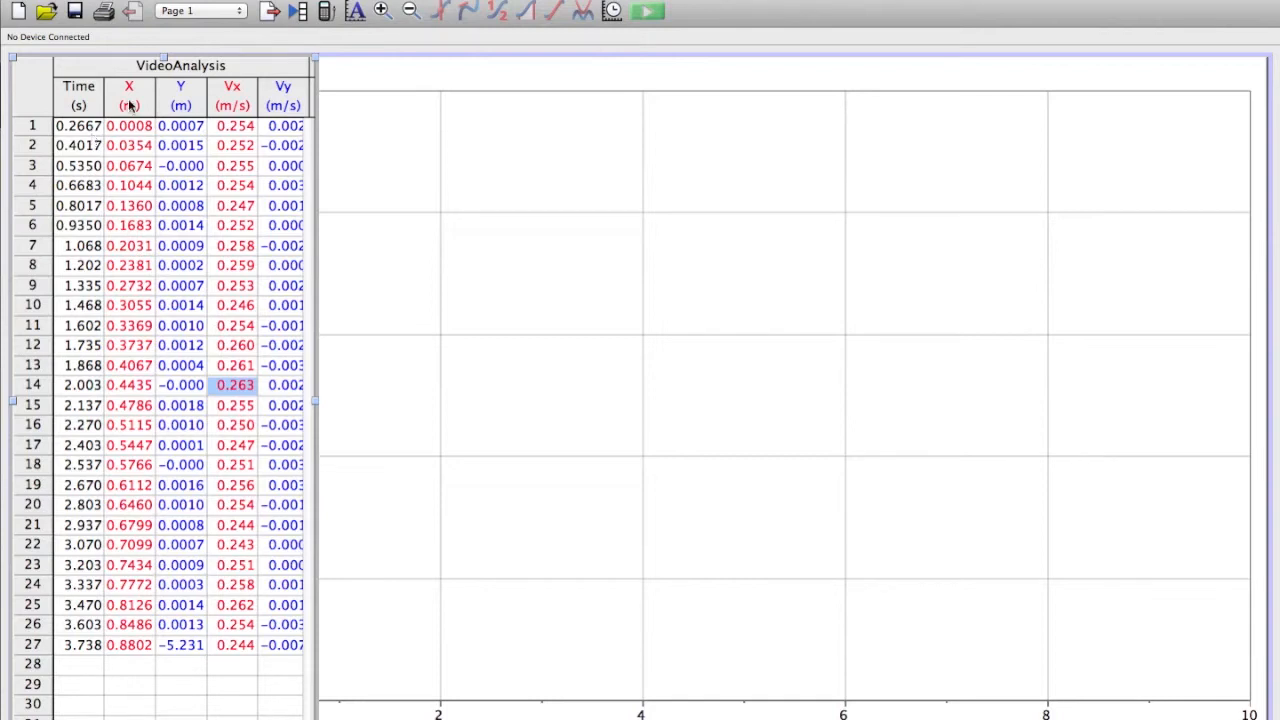
# Synchronize the movie with the VideoAnalysis data so that frame 8, at movie time 0.26667 s, has graph time 0
pyautogui.click(272, 13)
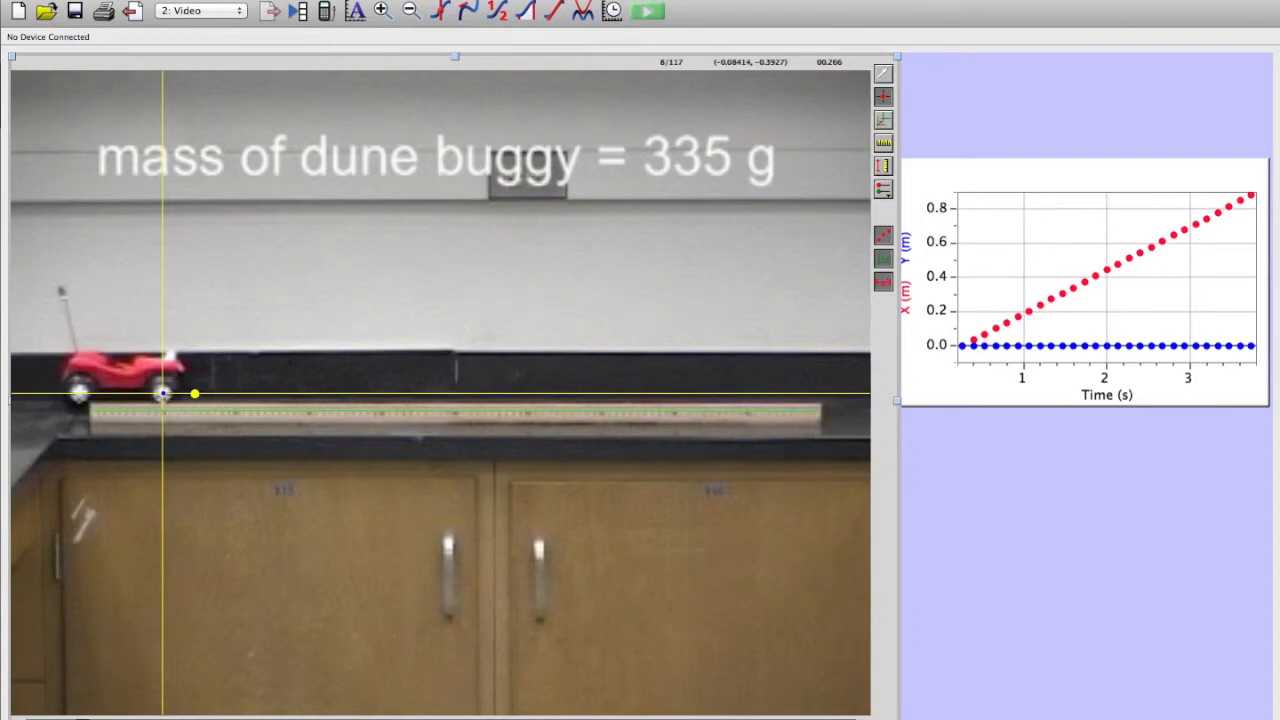
pyautogui.press('Left')
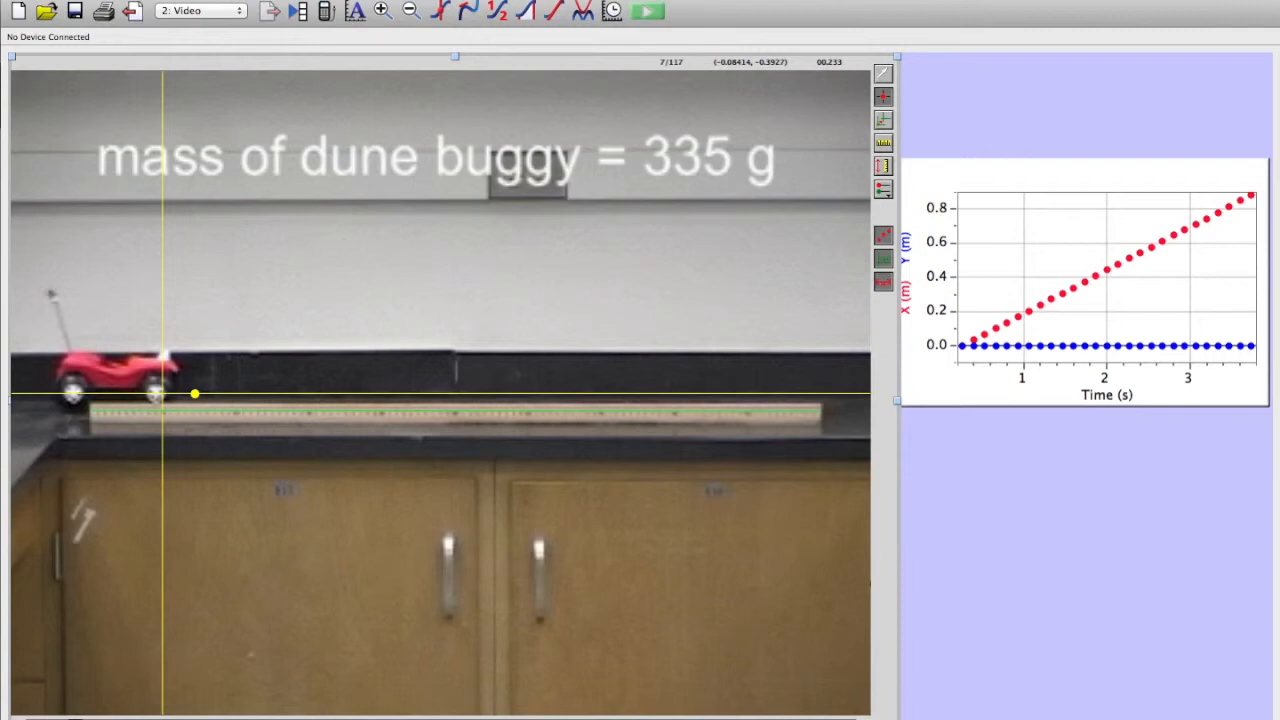
pyautogui.click(162, 393)
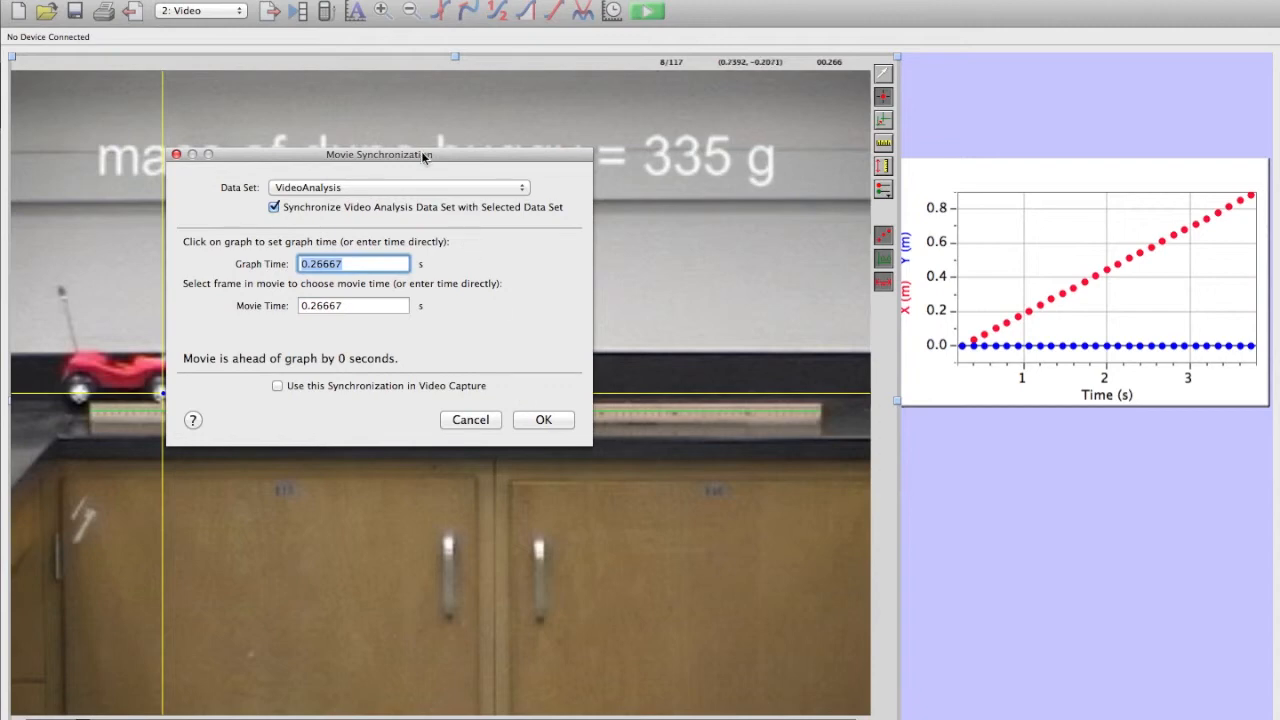
pyautogui.moveTo(423, 155); pyautogui.dragTo(517, 94)
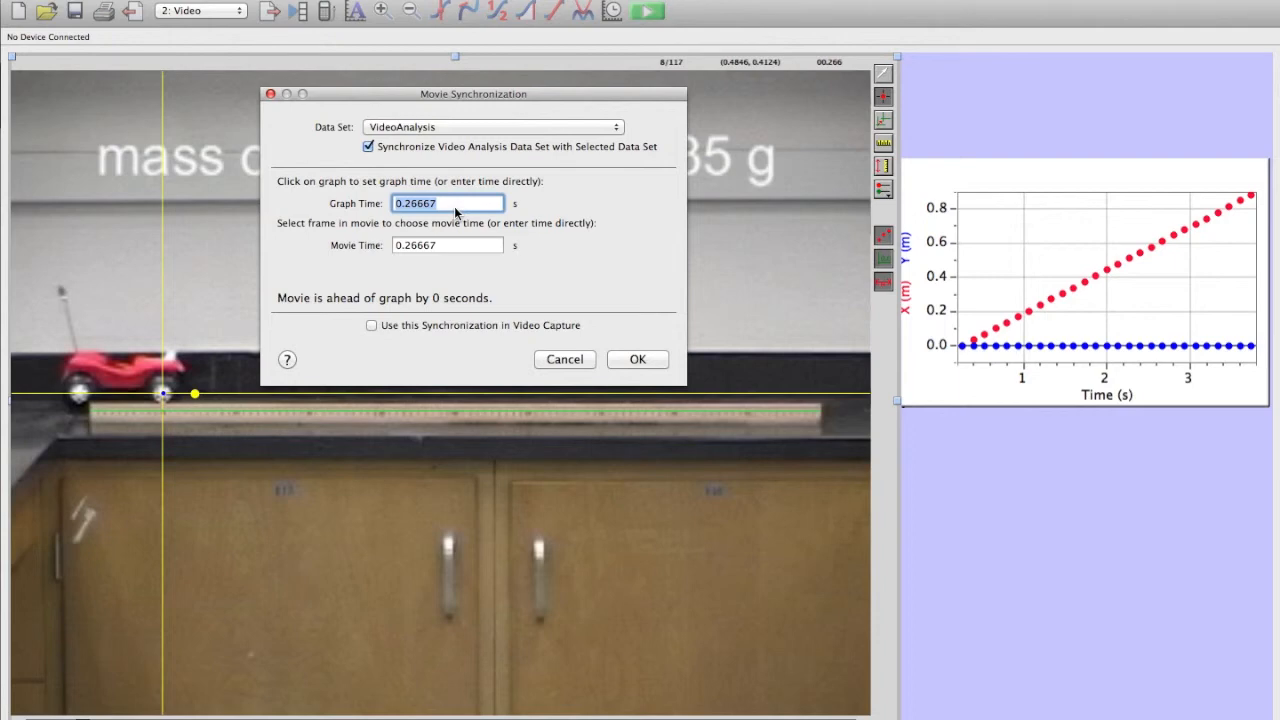
pyautogui.write('0')
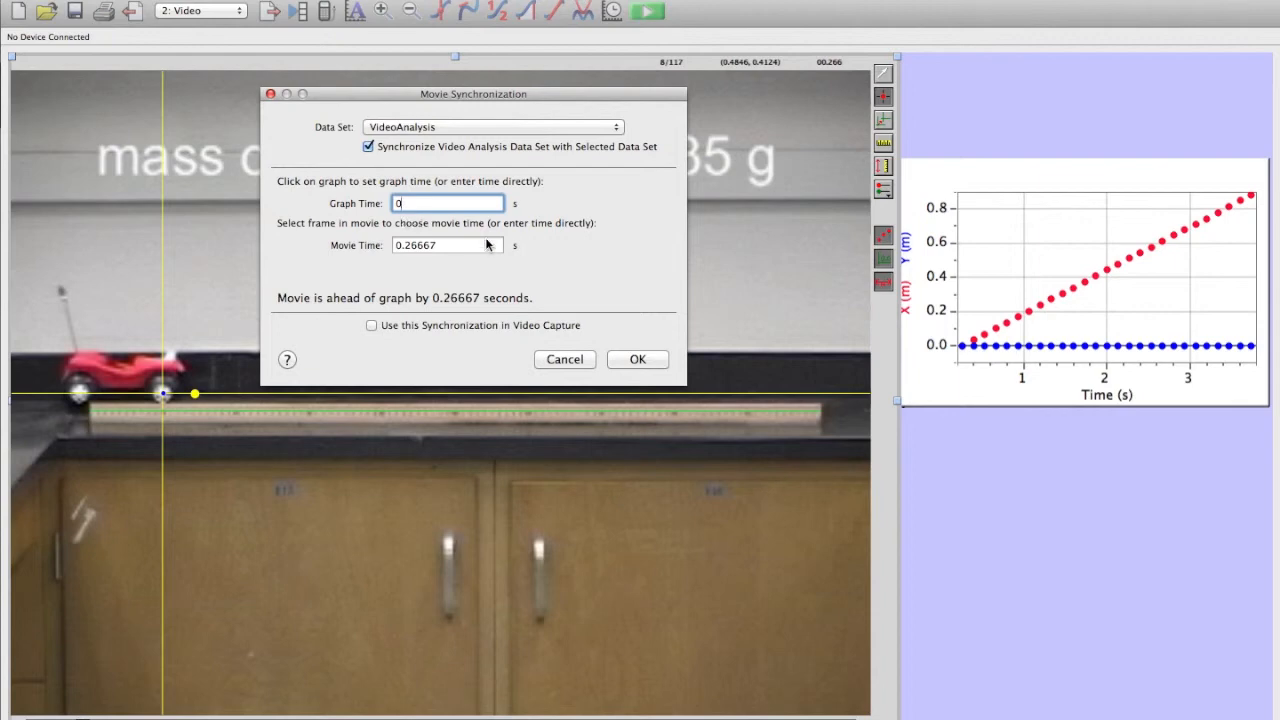
pyautogui.click(637, 360)
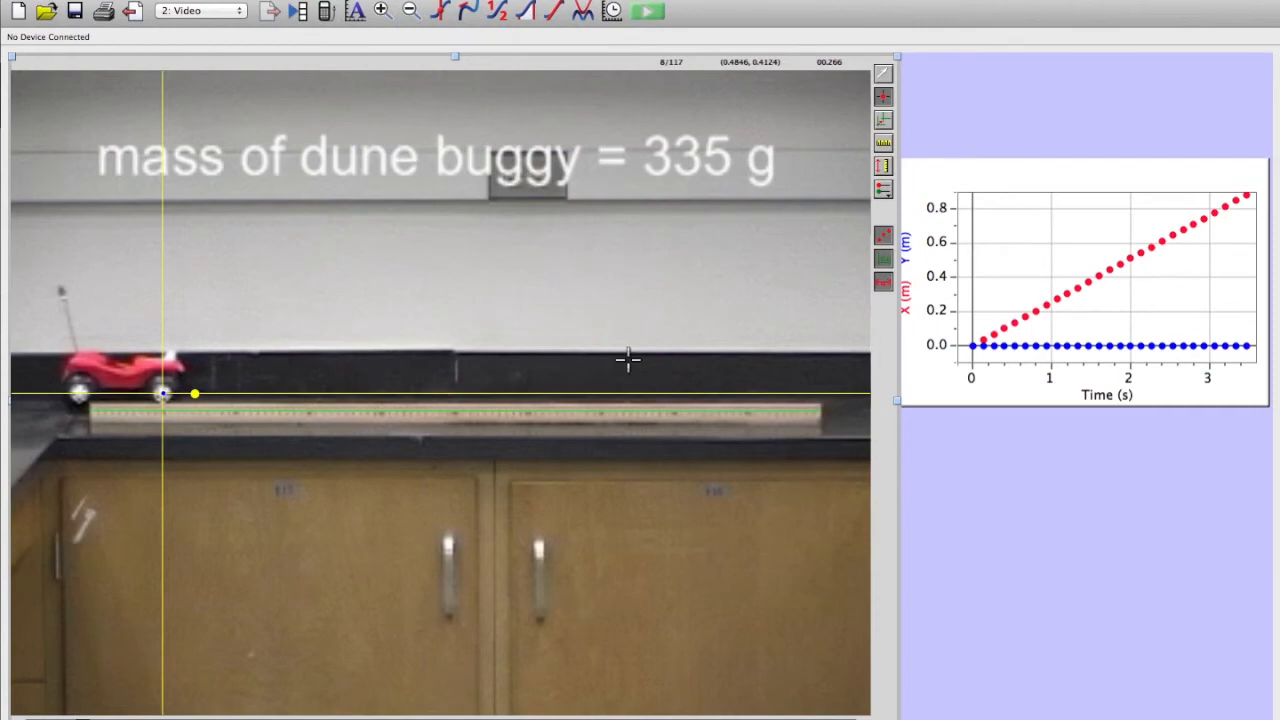
# Check the Time column in the Page 1 data table and review the movie synchronization settings on the Video page without changing them
pyautogui.click(134, 11)
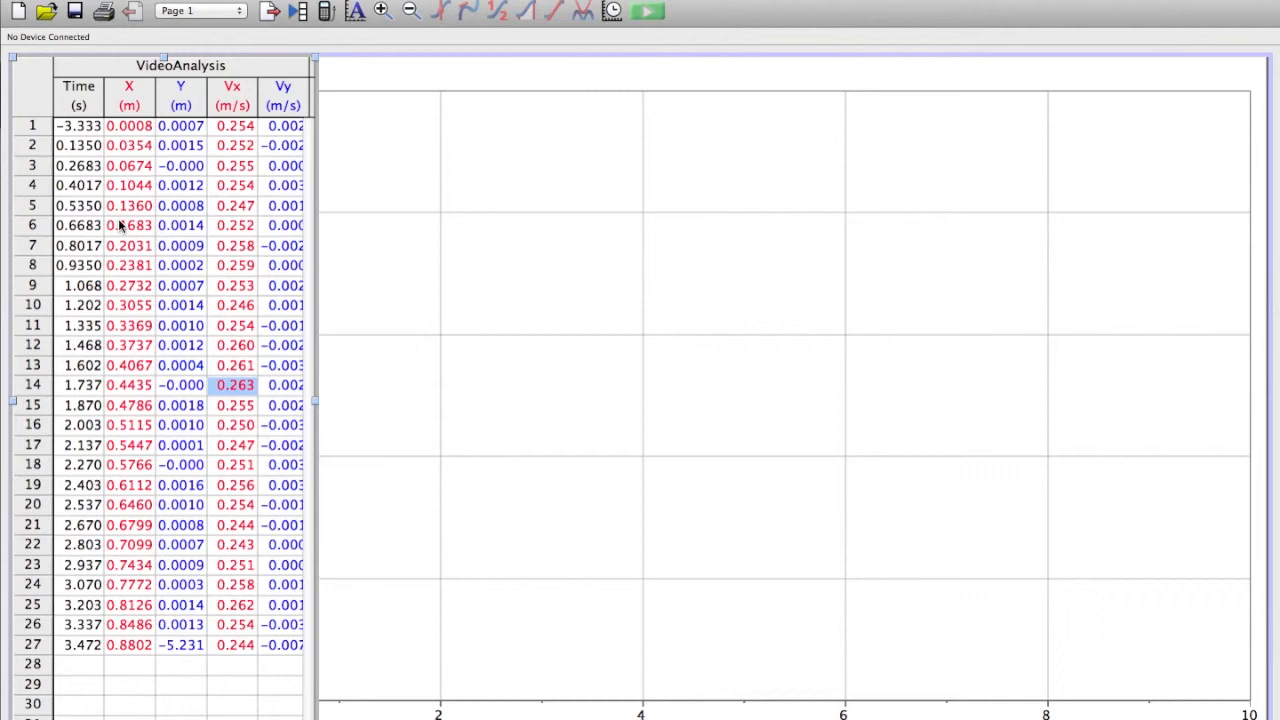
pyautogui.click(269, 13)
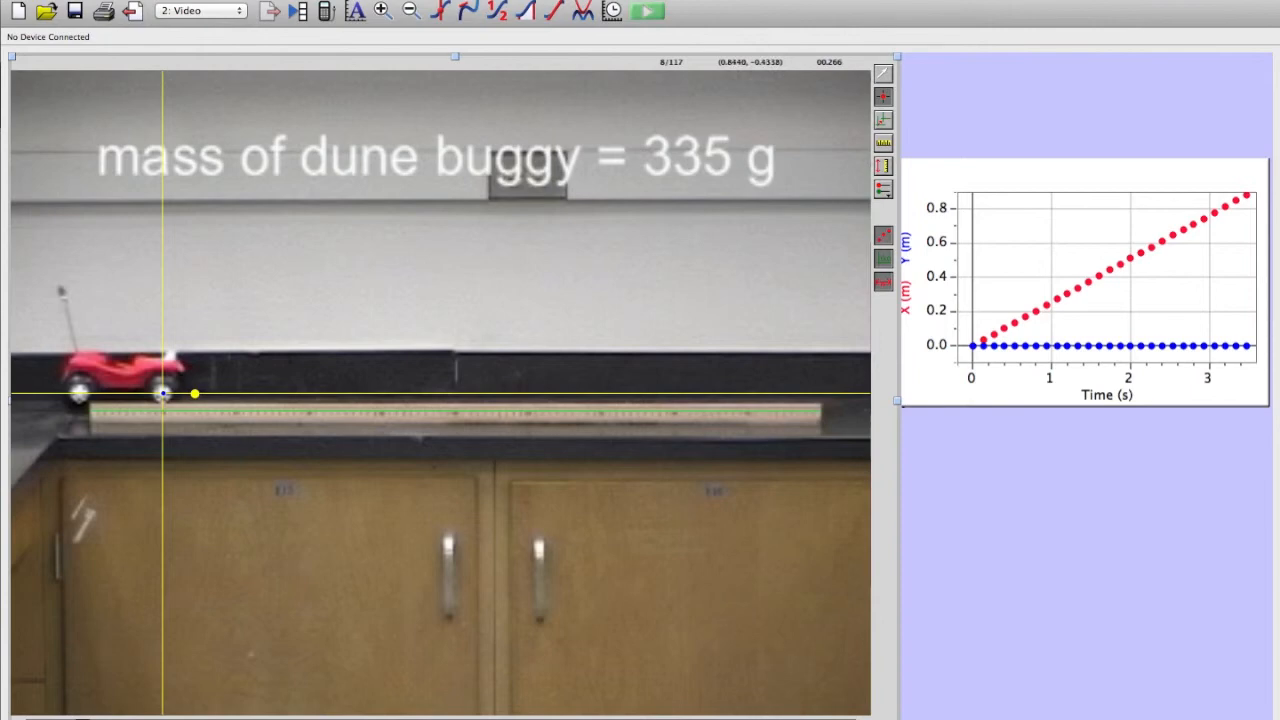
pyautogui.click(788, 718)
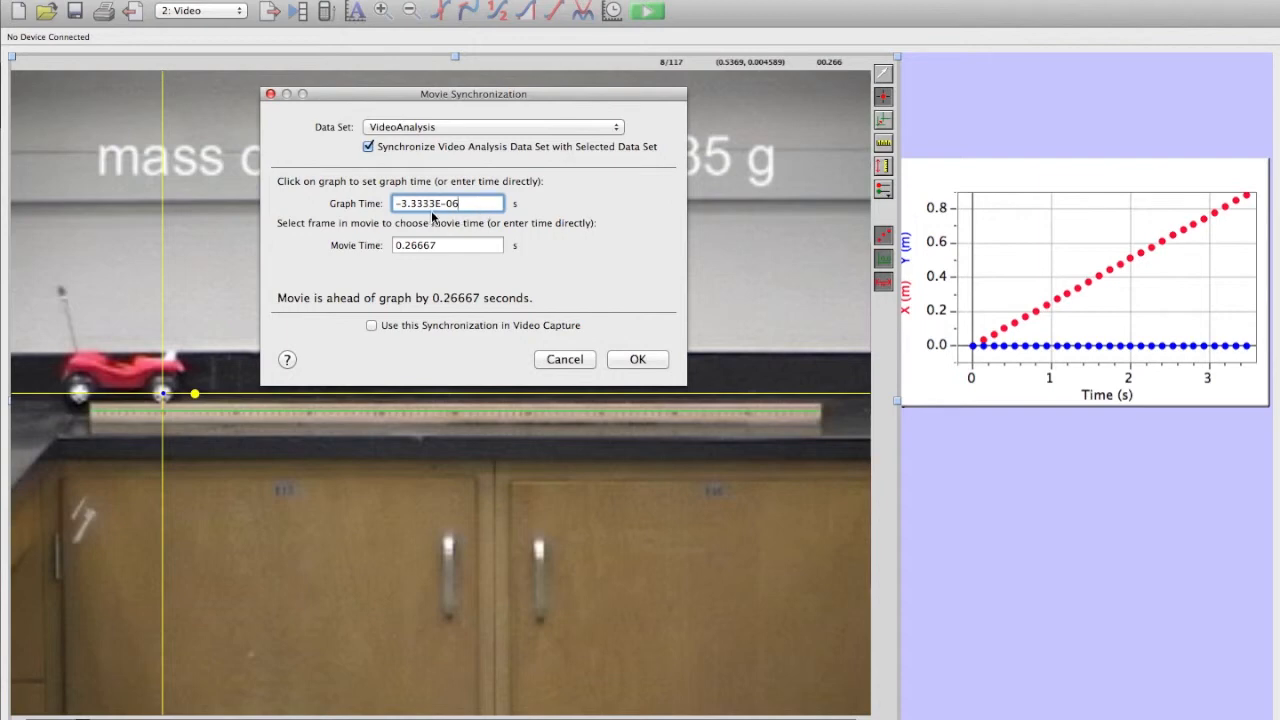
pyautogui.click(564, 359)
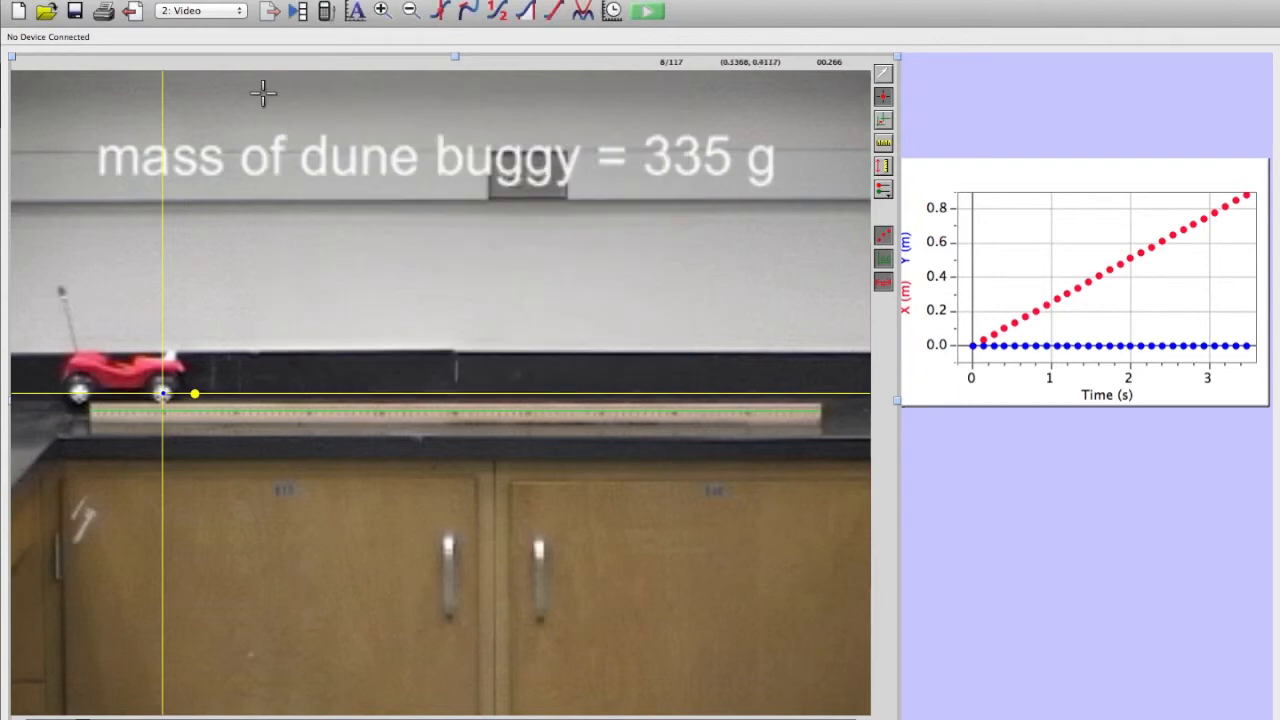
# Plot the VideoAnalysis X column on the y-axis of the empty Page 1 graph and label the axis "Position (m)"
pyautogui.click(131, 12)
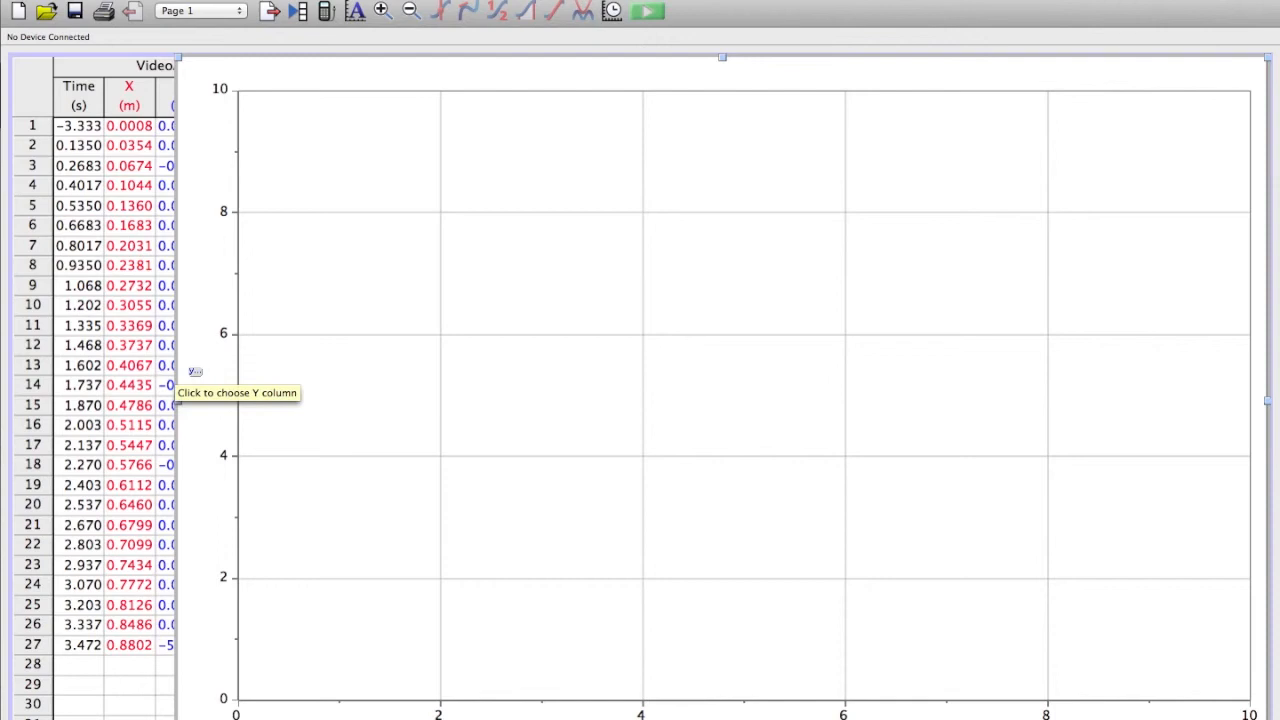
pyautogui.click(195, 372)
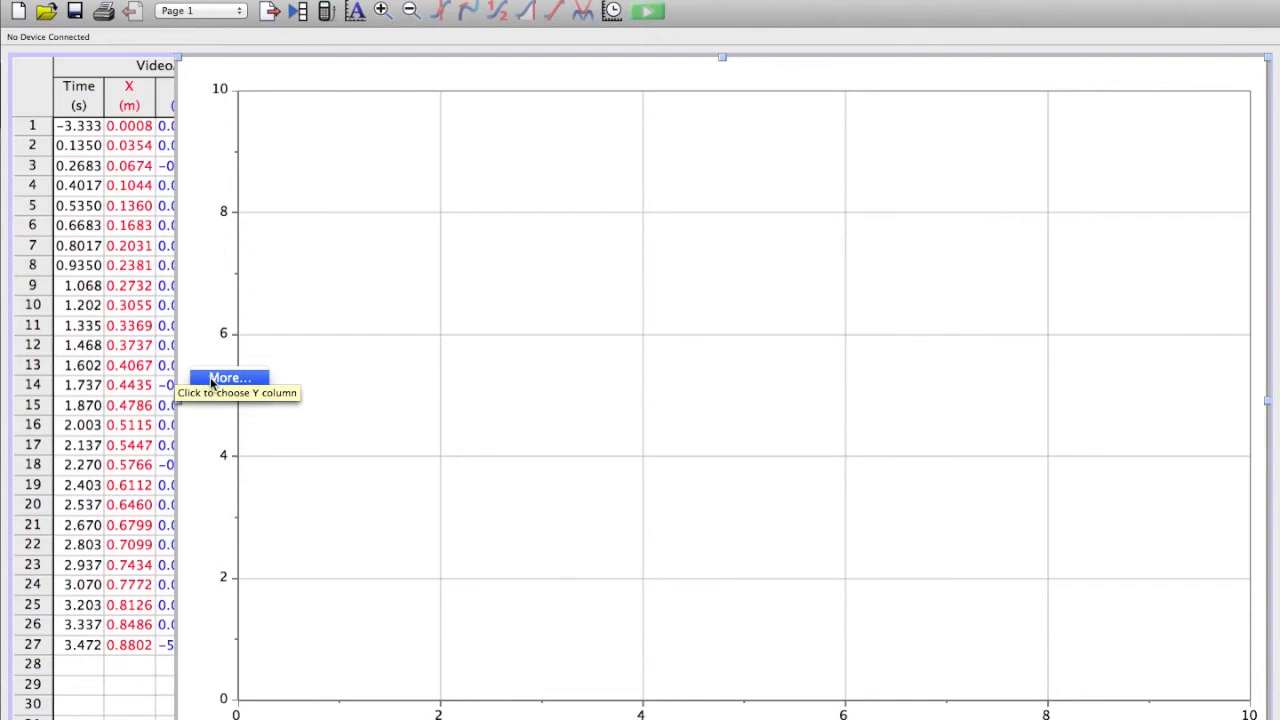
pyautogui.click(211, 380)
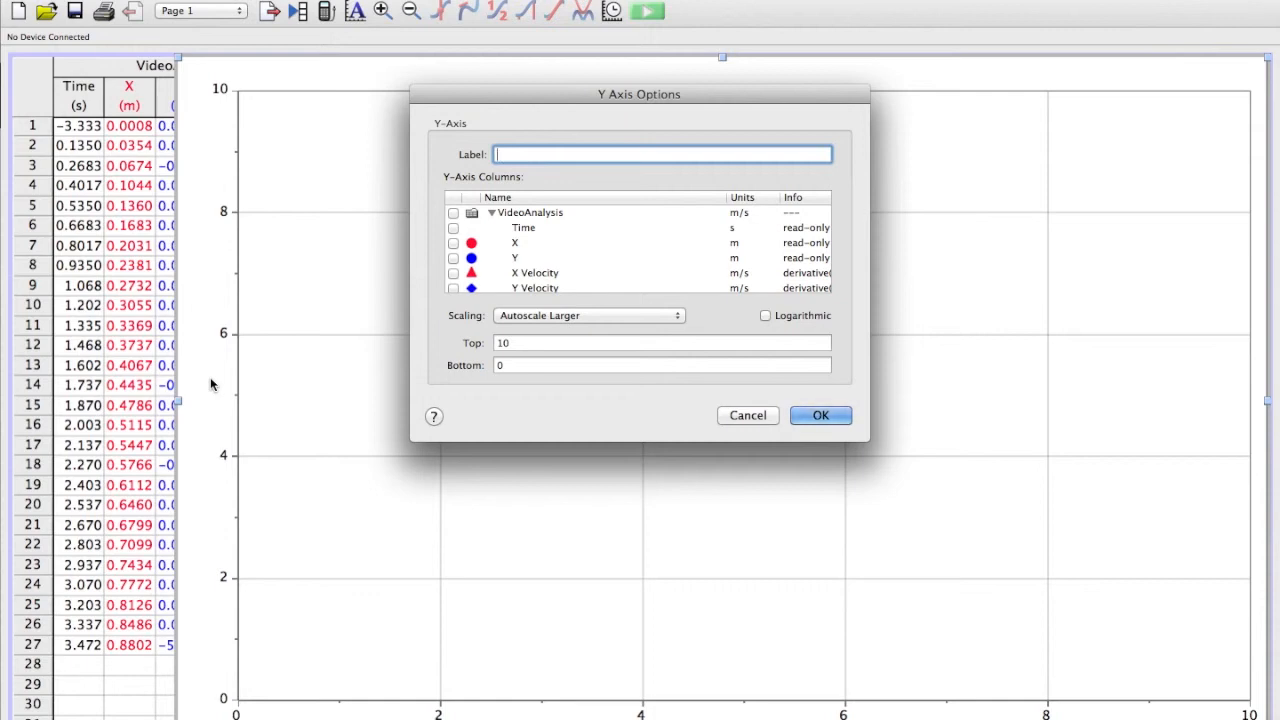
pyautogui.write('Position (m)')
pyautogui.scroll(-1, 485, 288)
pyautogui.scroll(1, 485, 288)
pyautogui.click(453, 243)
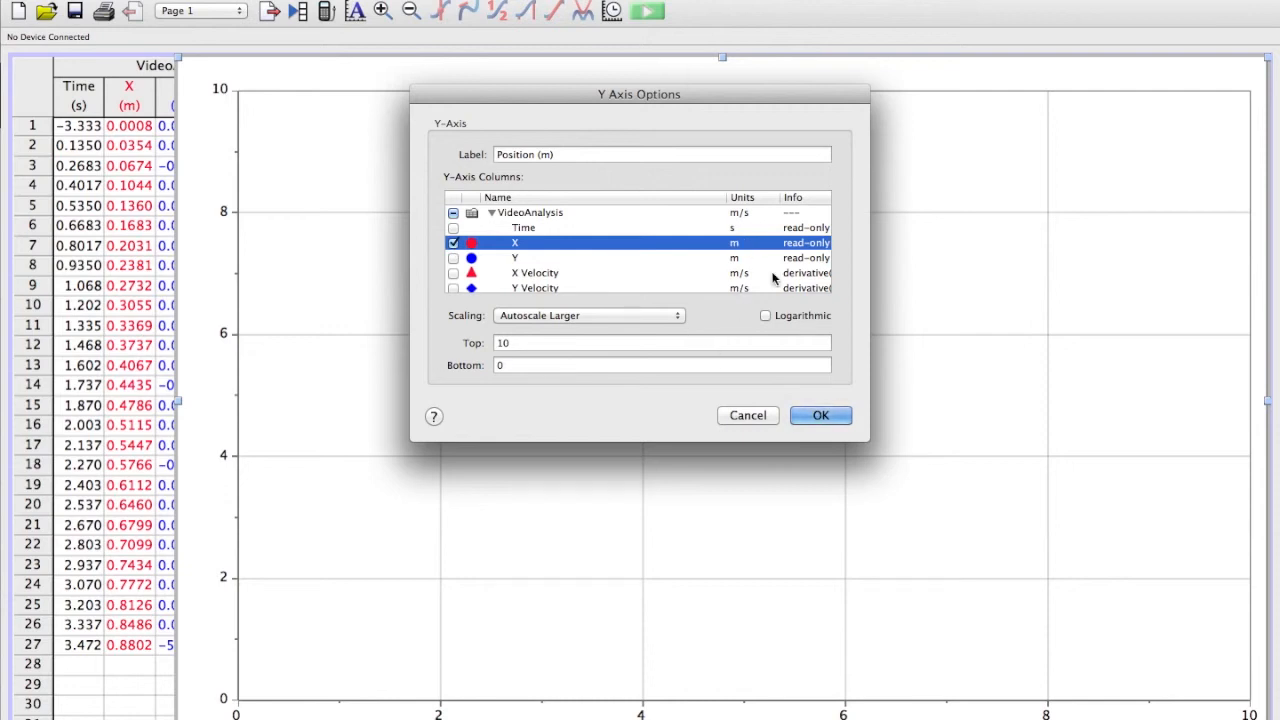
pyautogui.click(820, 415)
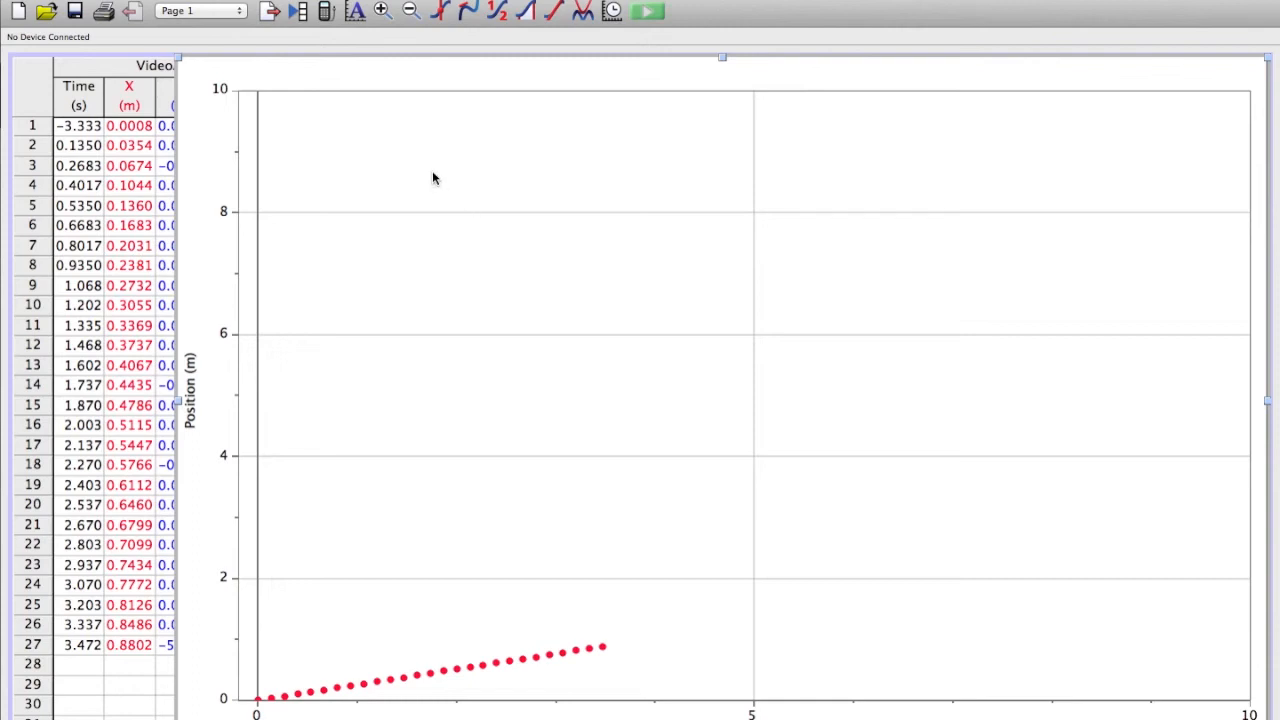
# Autoscale the position graph to its data and apply a linear fit to the X points
pyautogui.click(356, 12)
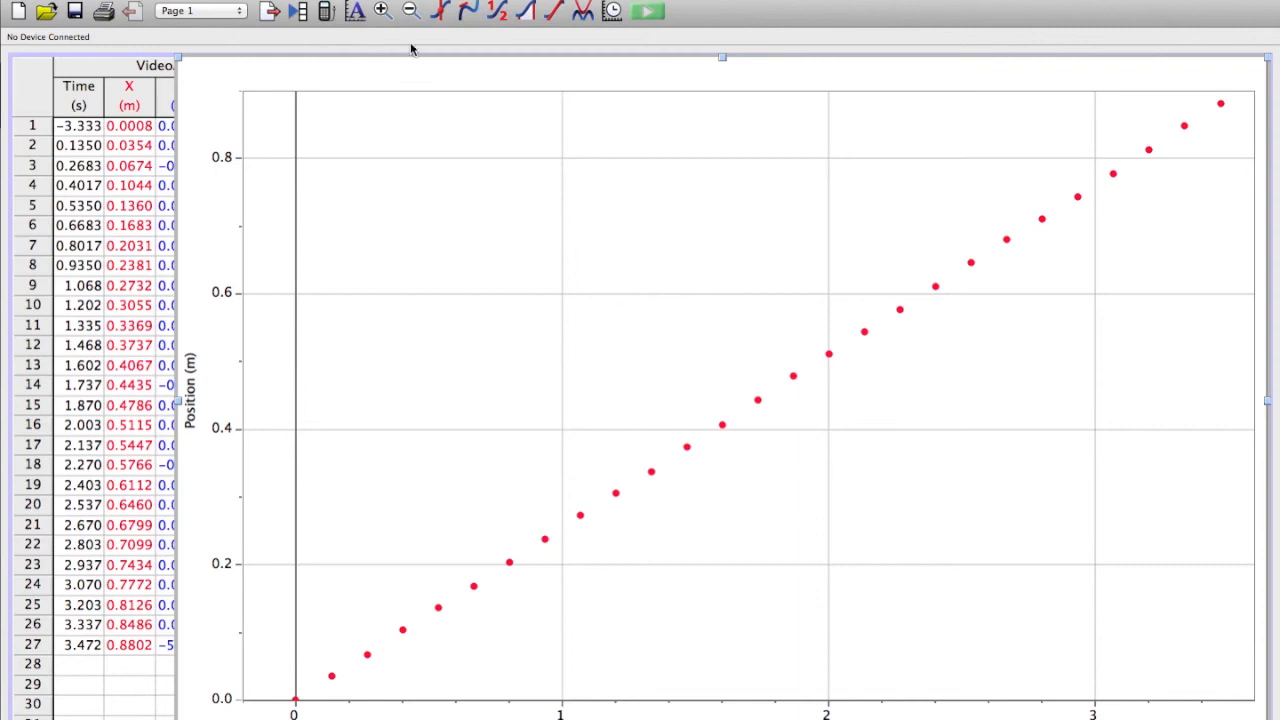
pyautogui.click(553, 12)
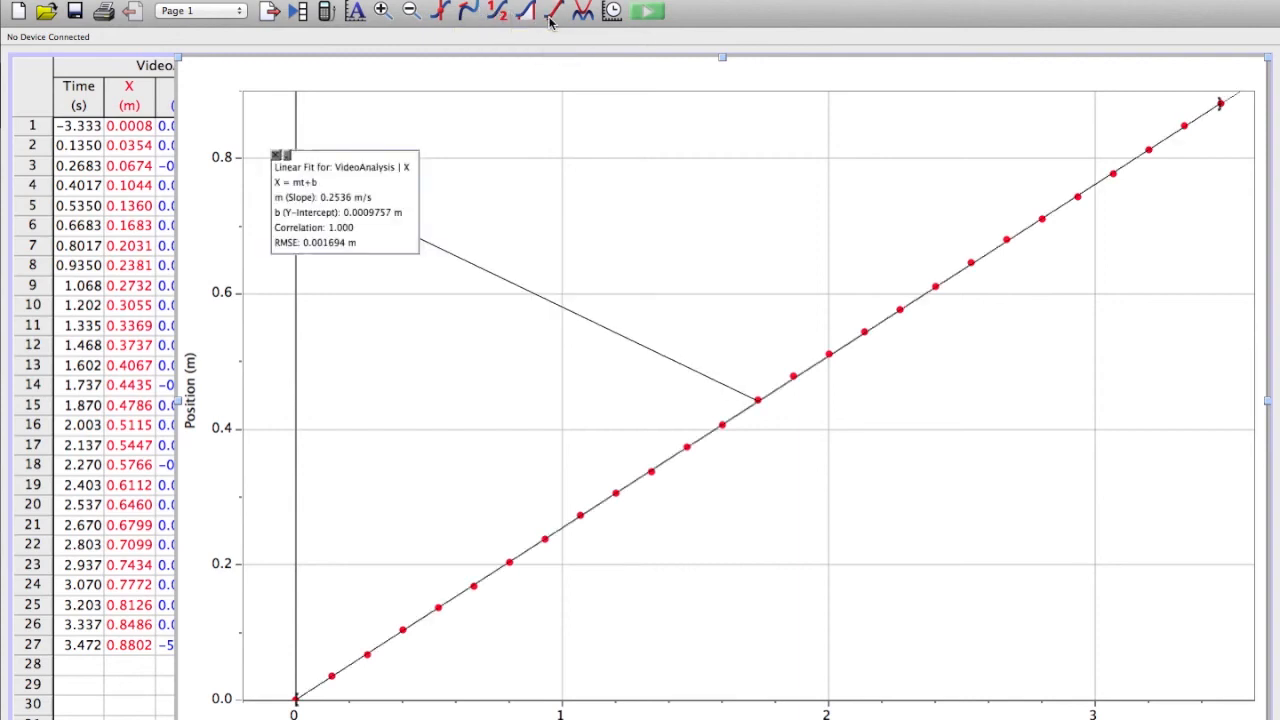